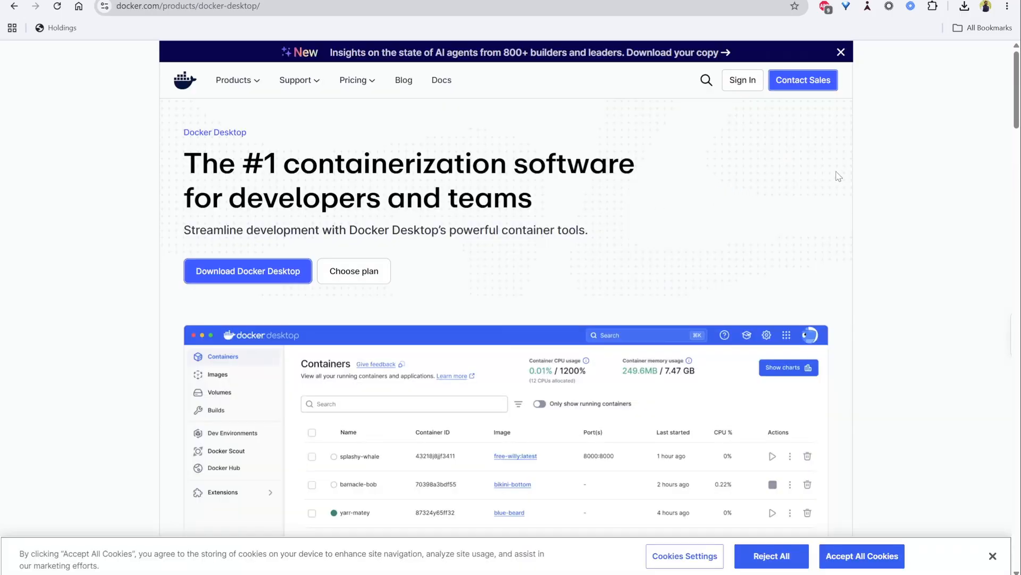
Switch from the browser to the Docker Desktop application by searching for docker among the installed apps
mouse_move(277, 267)
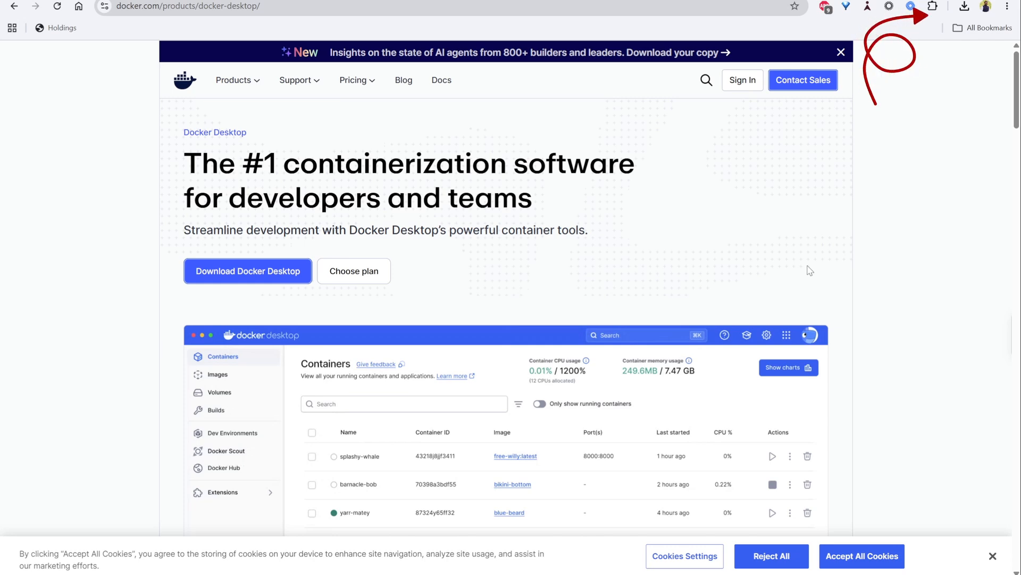
key("super")
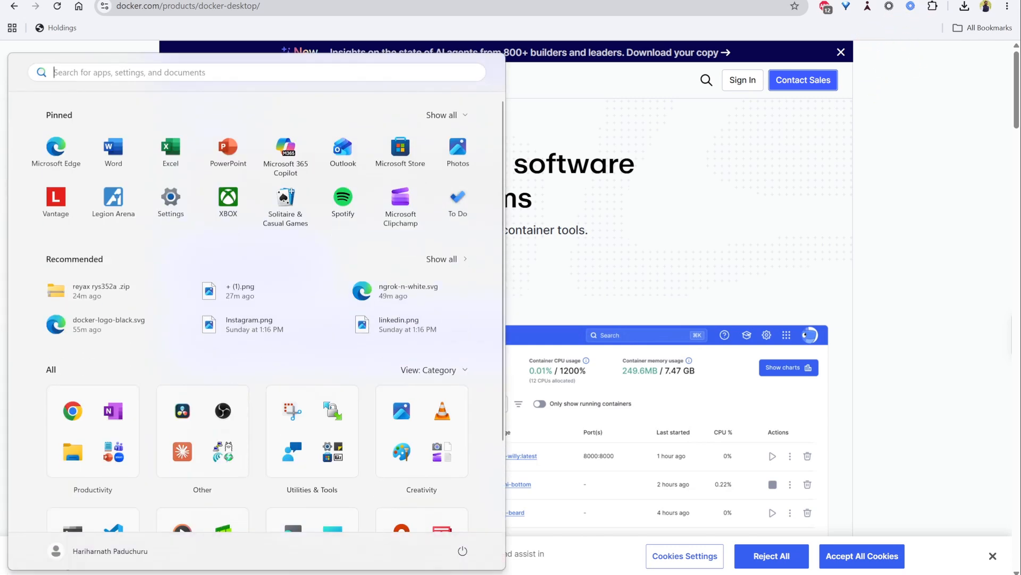
type("docker")
key("Return")
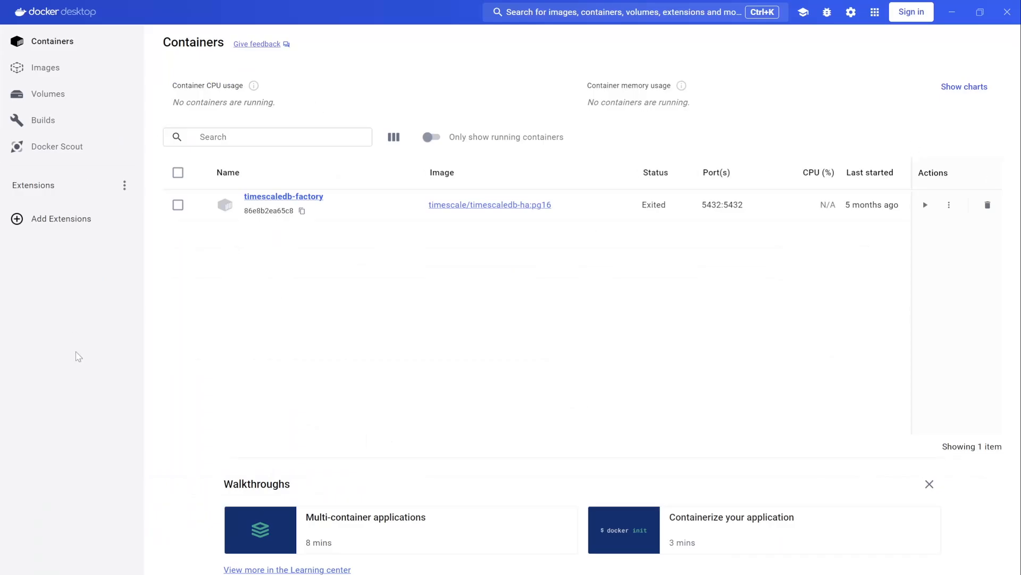
Search the images for n8n and pull the n8nio/n8n image with the latest tag
left_click(47, 68)
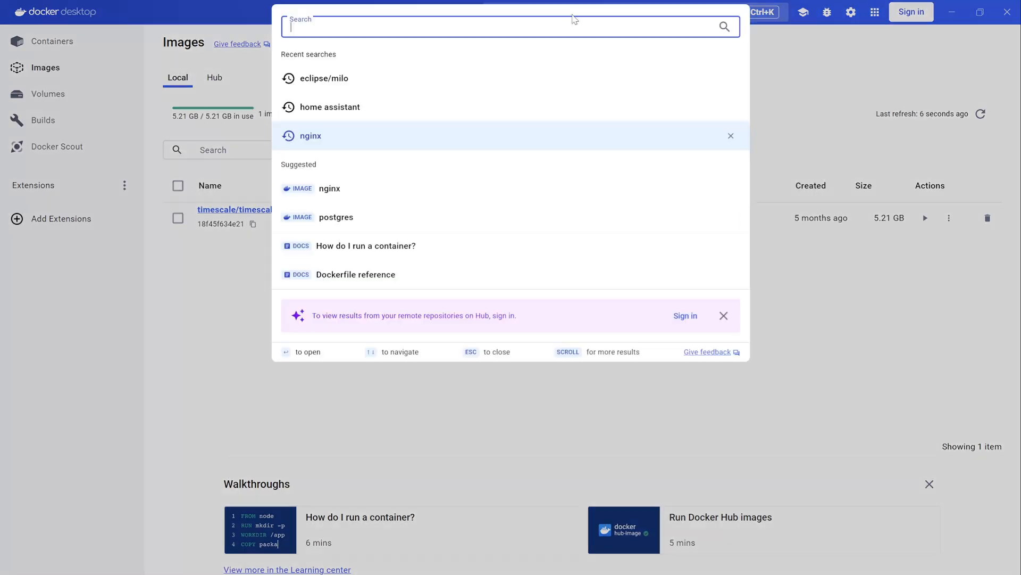
left_click(570, 21)
type("n8n")
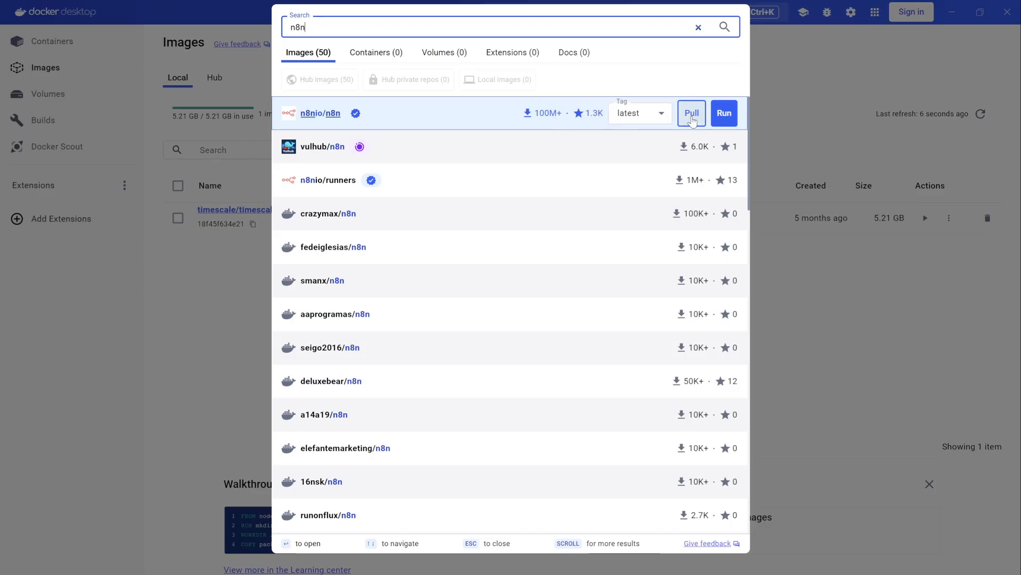
left_click(692, 116)
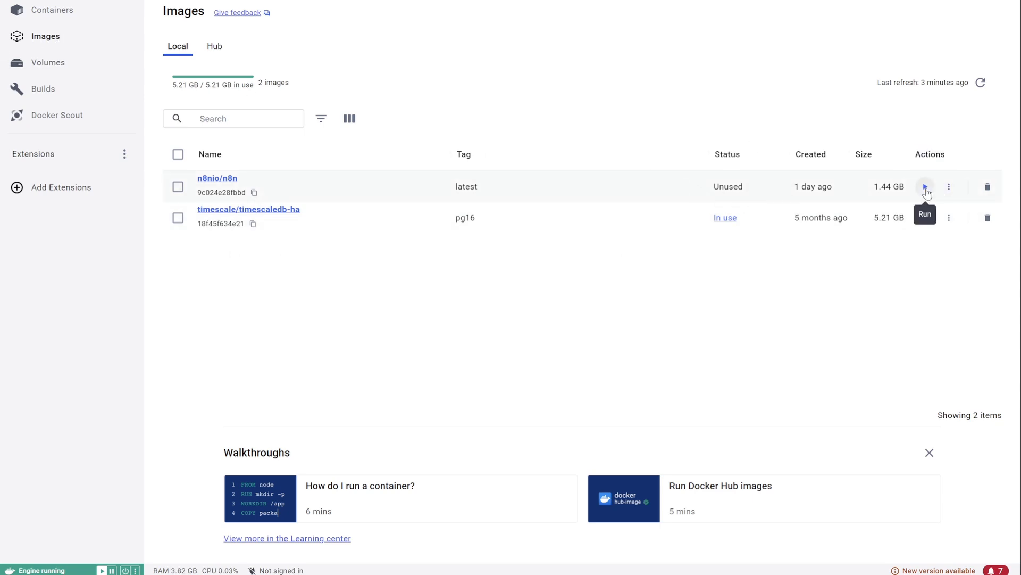
Start configuring a new container from the n8nio/n8n image, with the name n8n and host port 5678
left_click(925, 187)
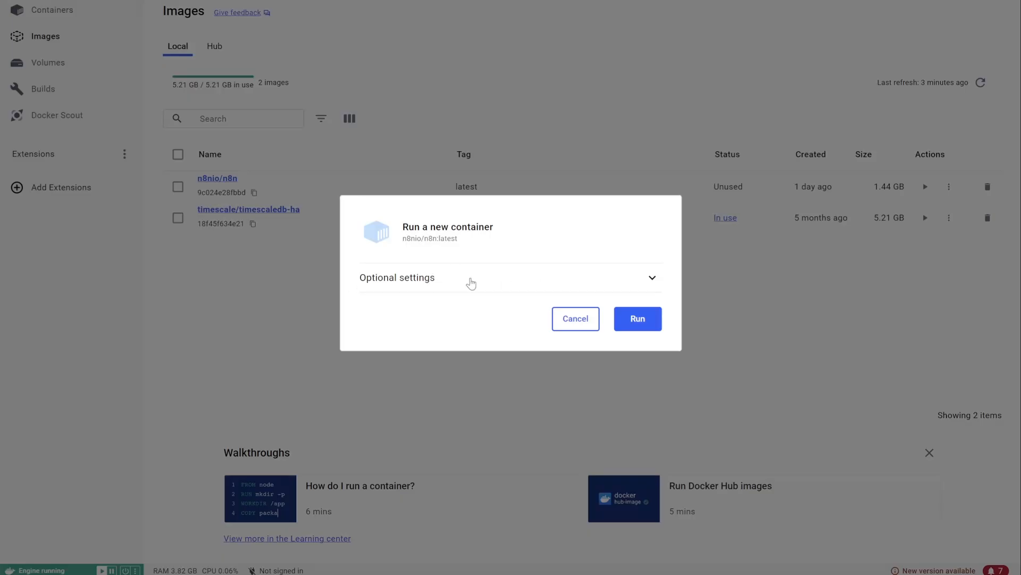
left_click(652, 277)
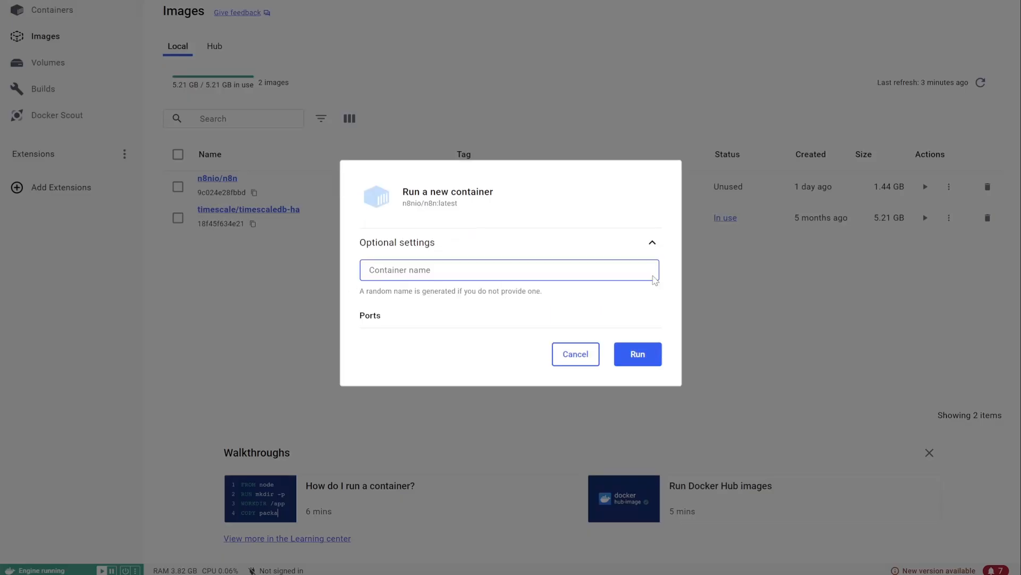
left_click(427, 198)
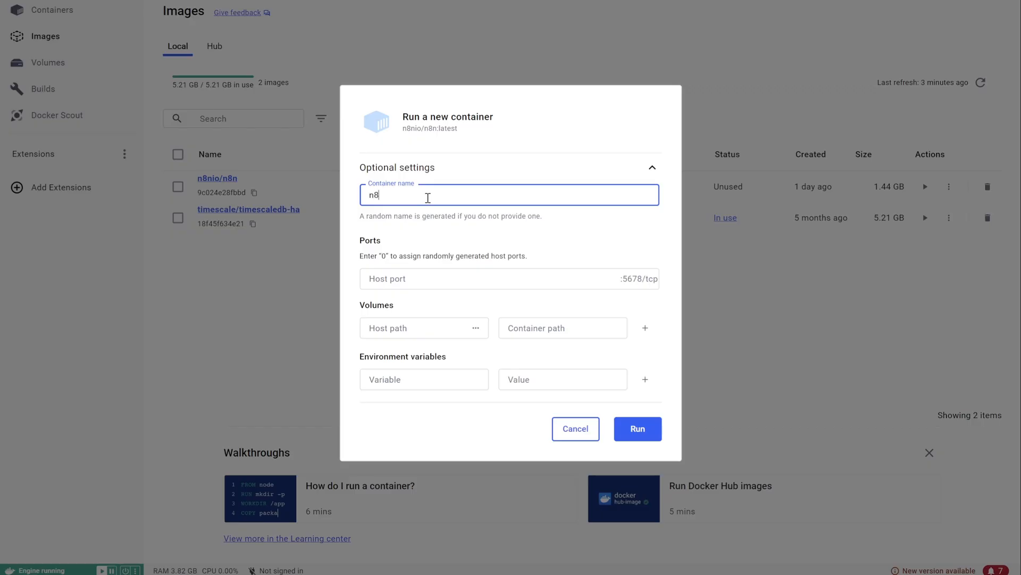
left_click(412, 281)
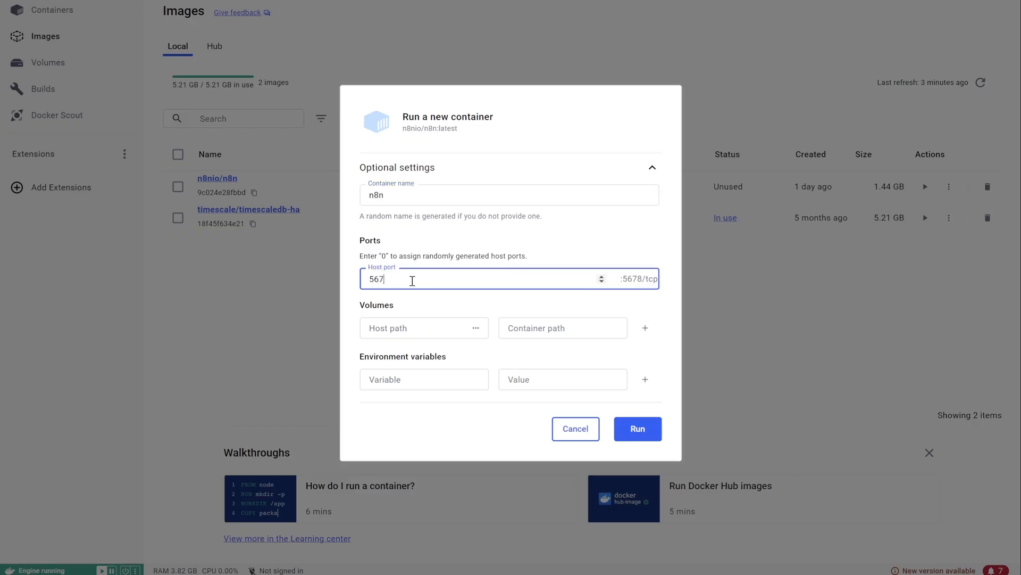
left_click(445, 306)
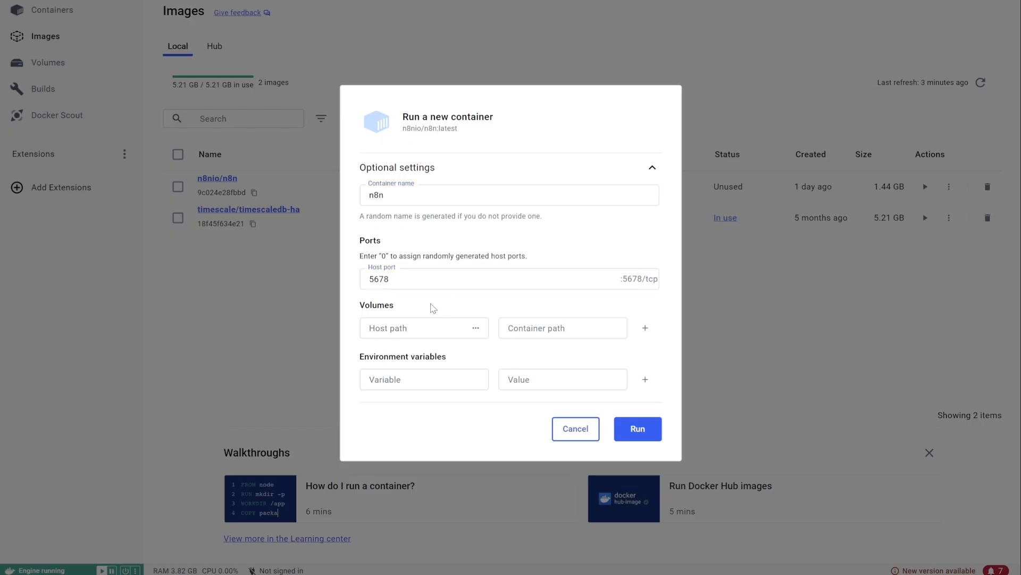
left_click(403, 282)
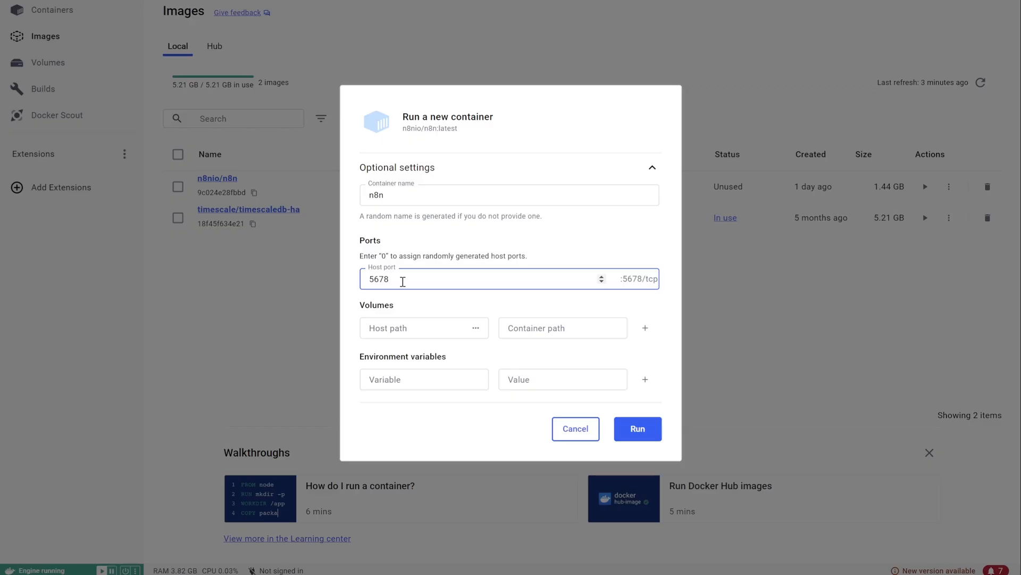
left_click_drag(428, 276, 320, 277)
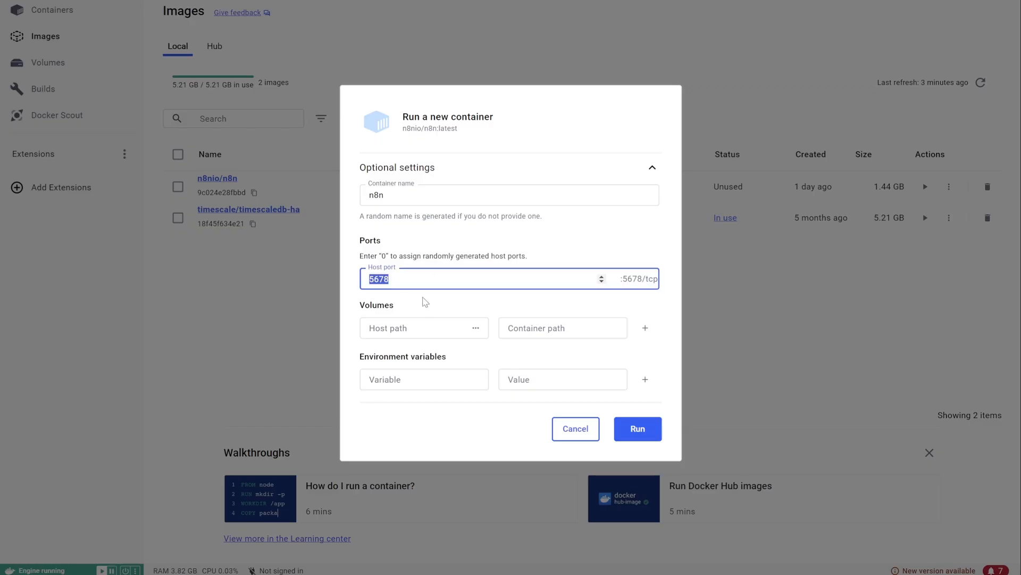
left_click(426, 302)
left_click(401, 278)
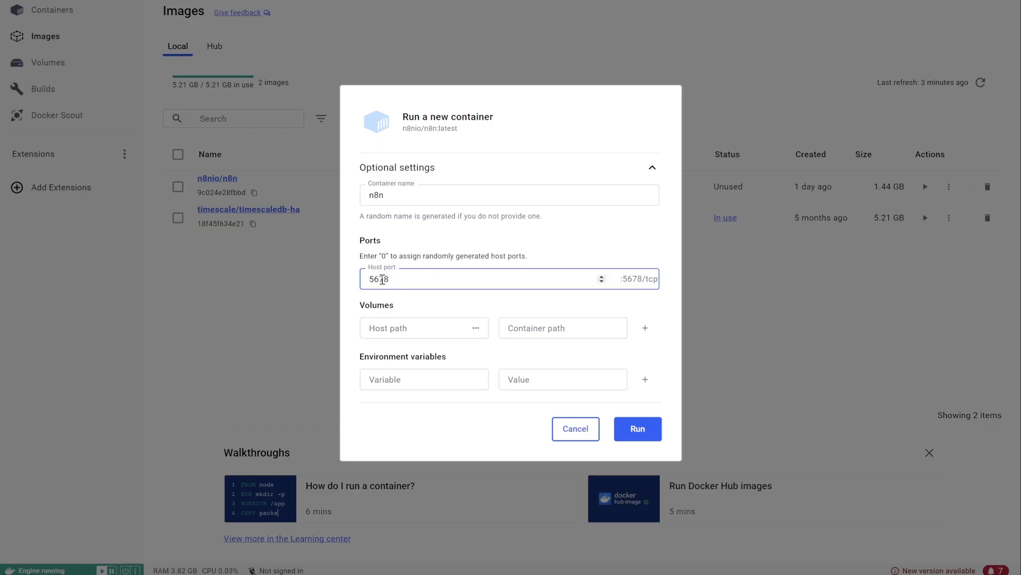
double_click(382, 280)
left_click(428, 300)
Create a folder named n8n_data in Documents and choose it as the volume's host path
left_click(403, 318)
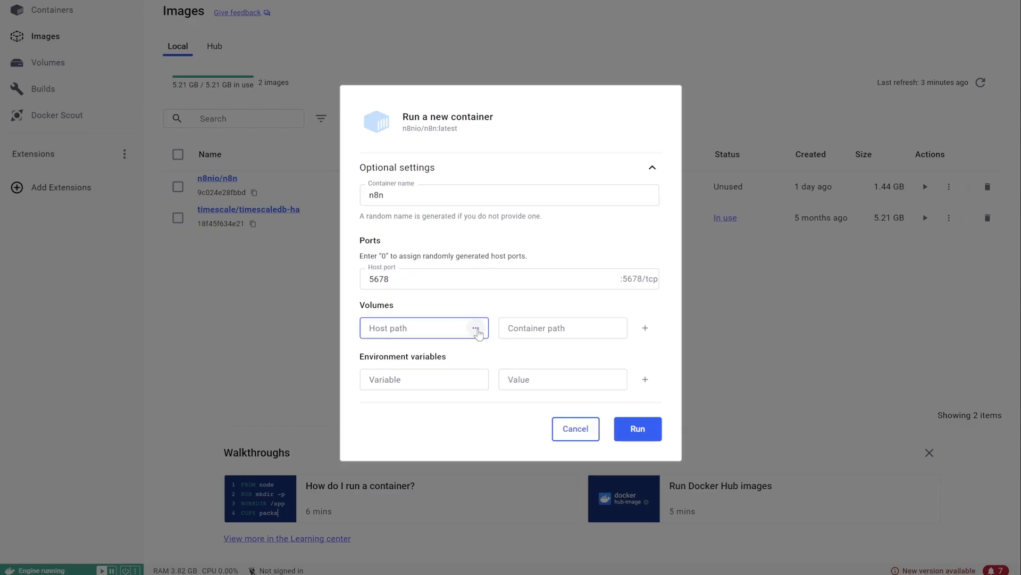
left_click(476, 328)
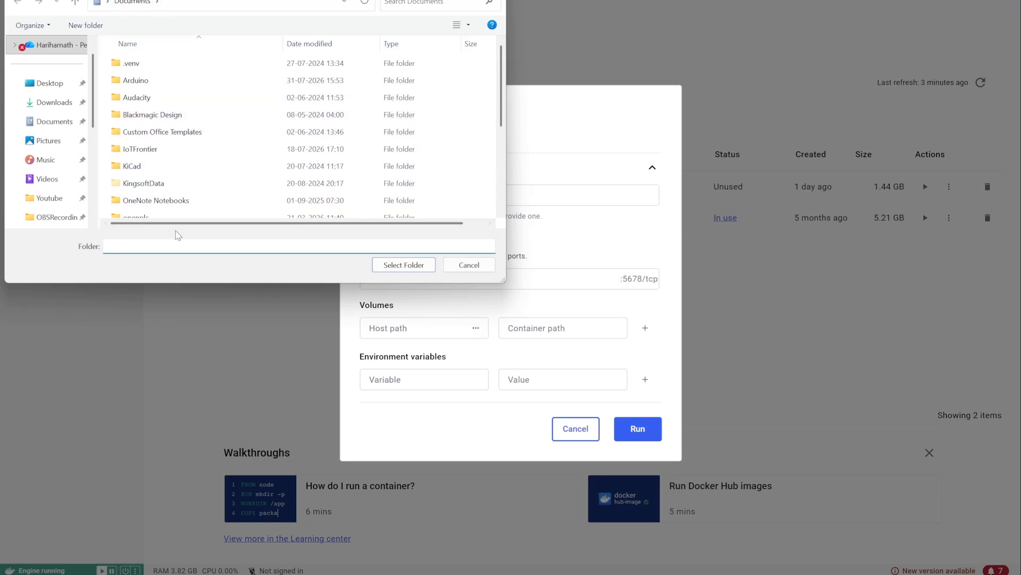
left_click(85, 25)
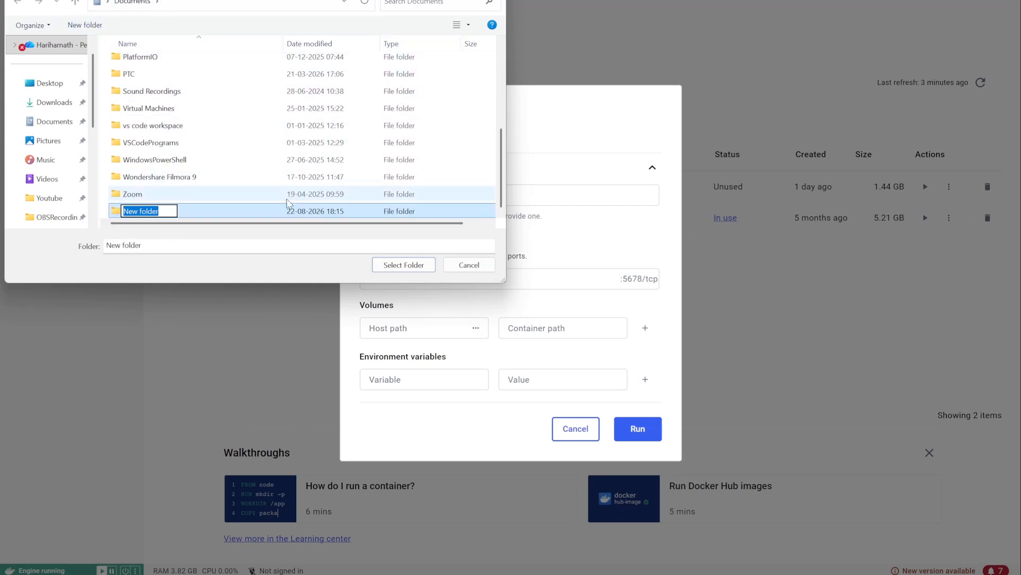
type("88n")
type("_")
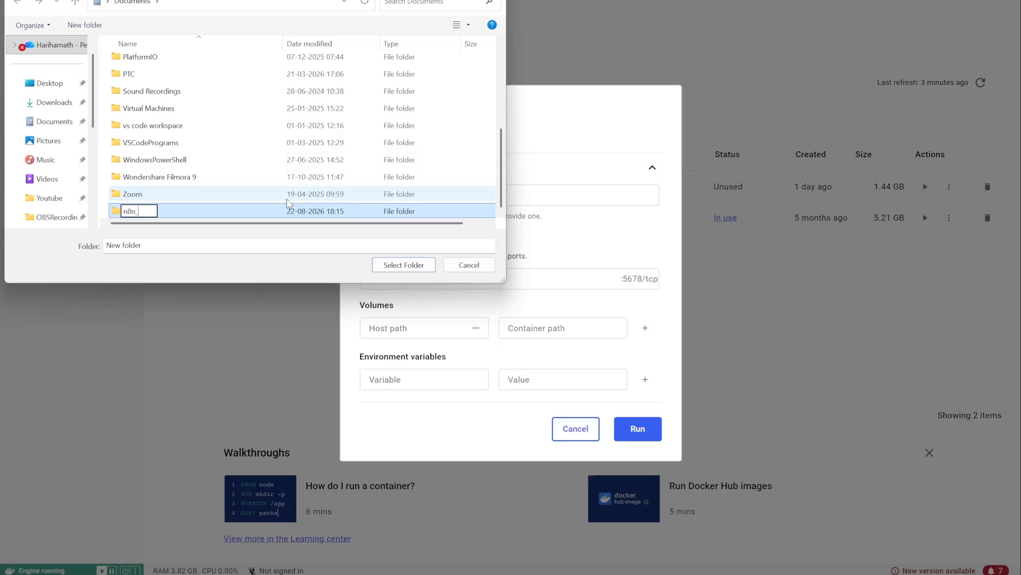
type("data")
key("Return")
left_click(406, 266)
Set the volume's container path to /home/node/.n8n
left_click(543, 330)
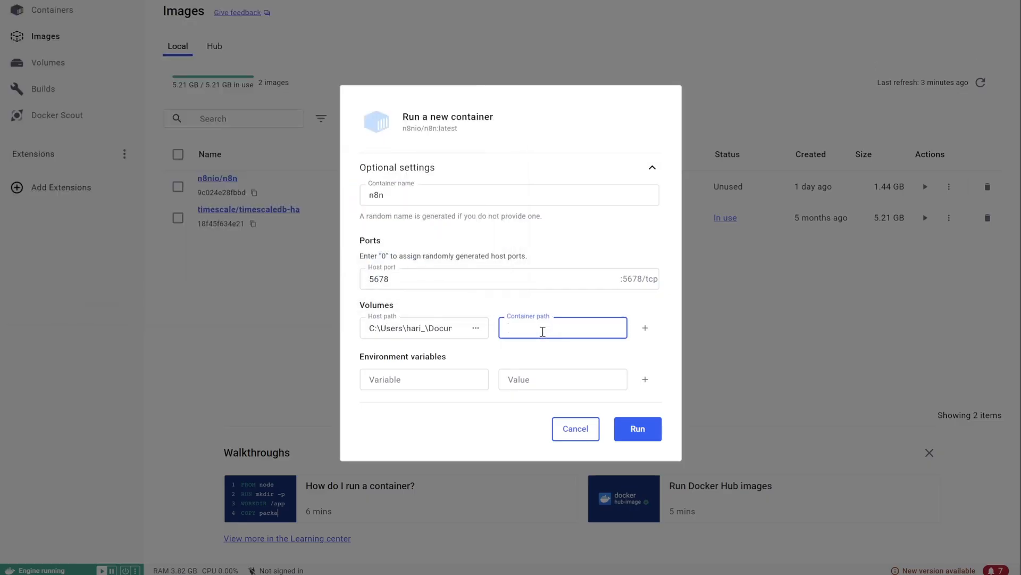
type("/home/node/.n8n")
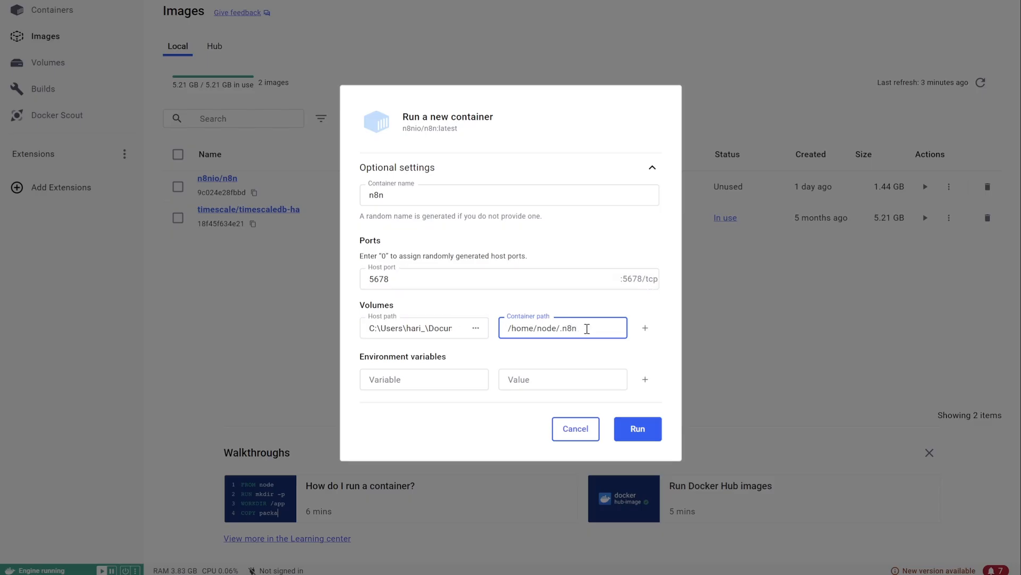
left_click_drag(587, 328, 496, 328)
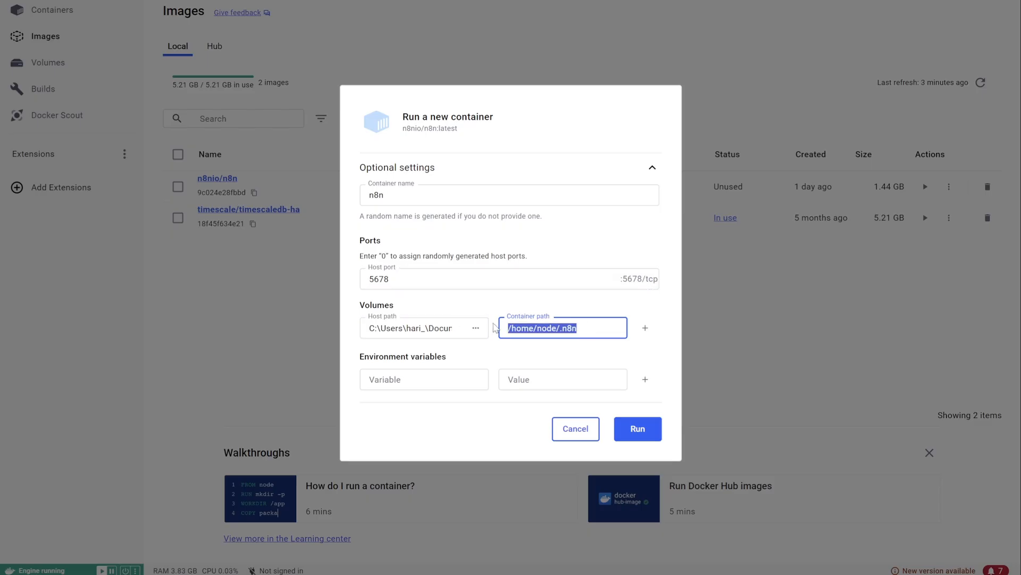
left_click(580, 328)
left_click_drag(580, 328, 495, 335)
Define the environment variable GENERIC_TIMEZONE with the value Asia/Kolkata
left_click(422, 389)
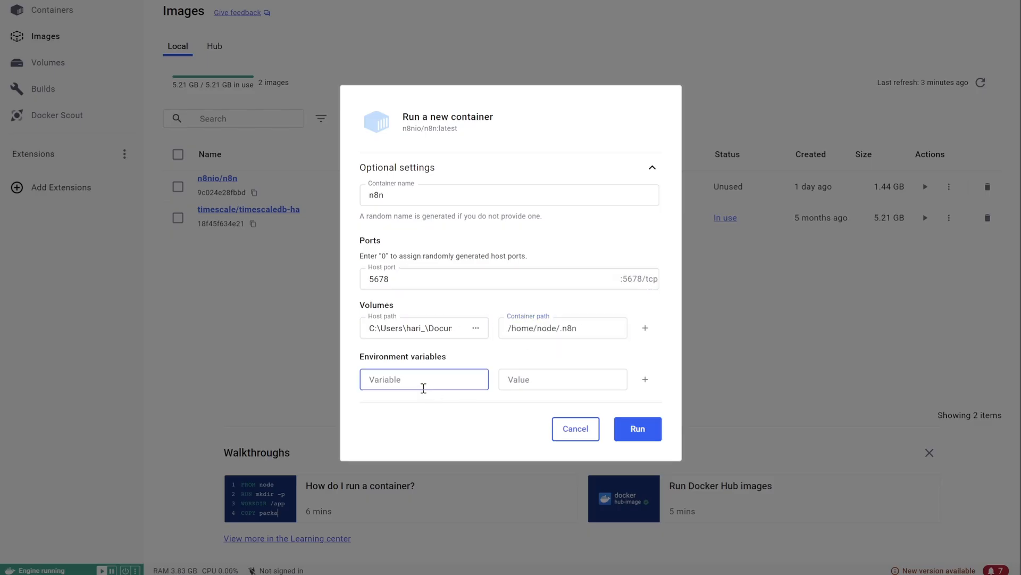
left_click_drag(409, 358, 461, 358)
left_click(429, 383)
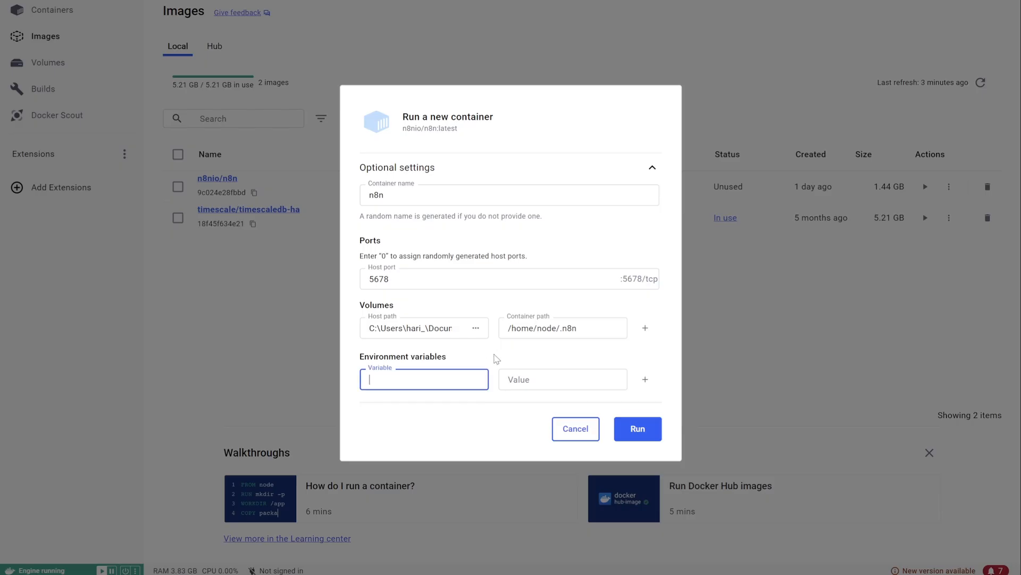
left_click(497, 356)
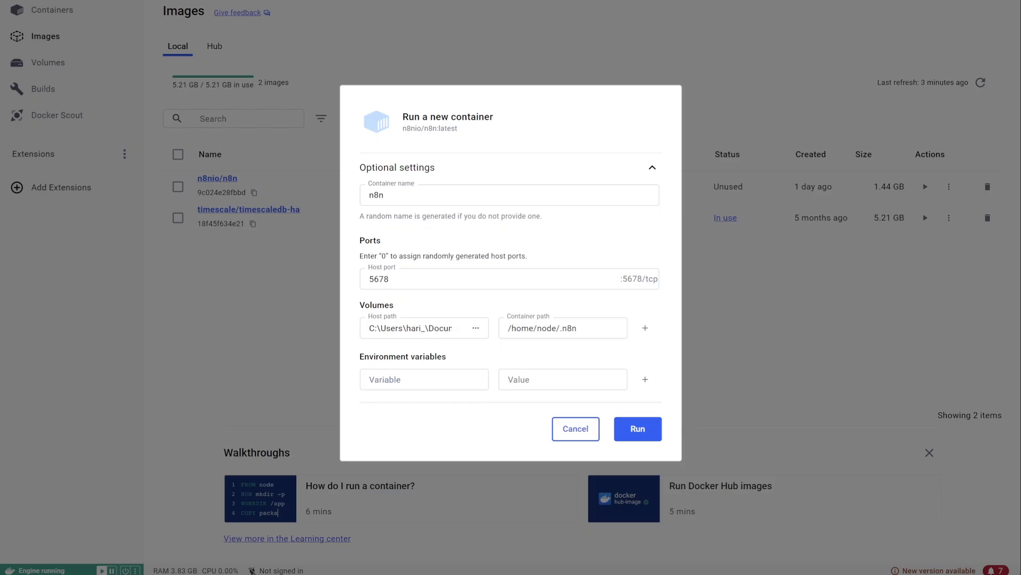
type("GENERIC_TIMEZONE")
left_click_drag(537, 361, 548, 383)
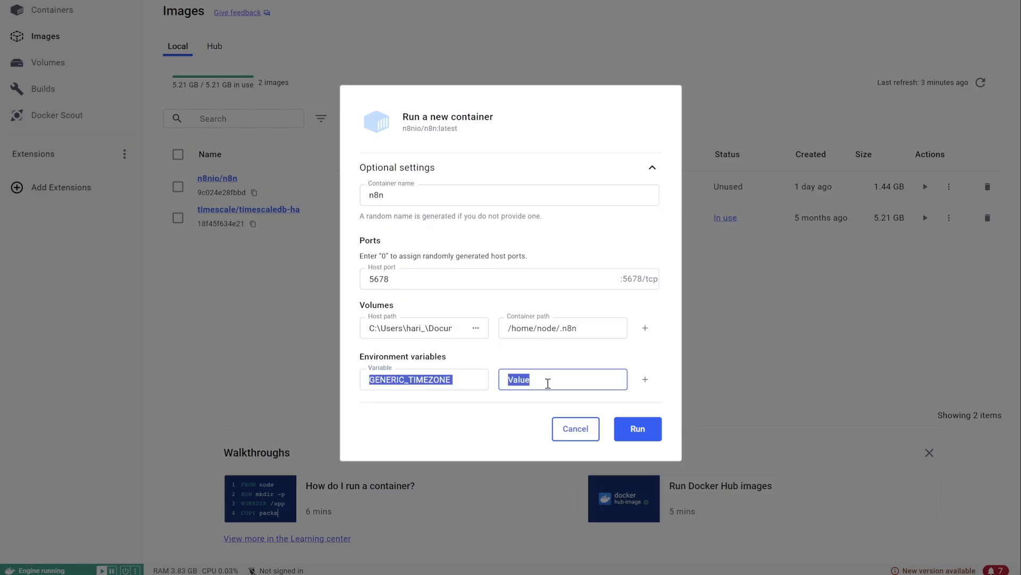
left_click(549, 384)
type("Asia/Kolkata")
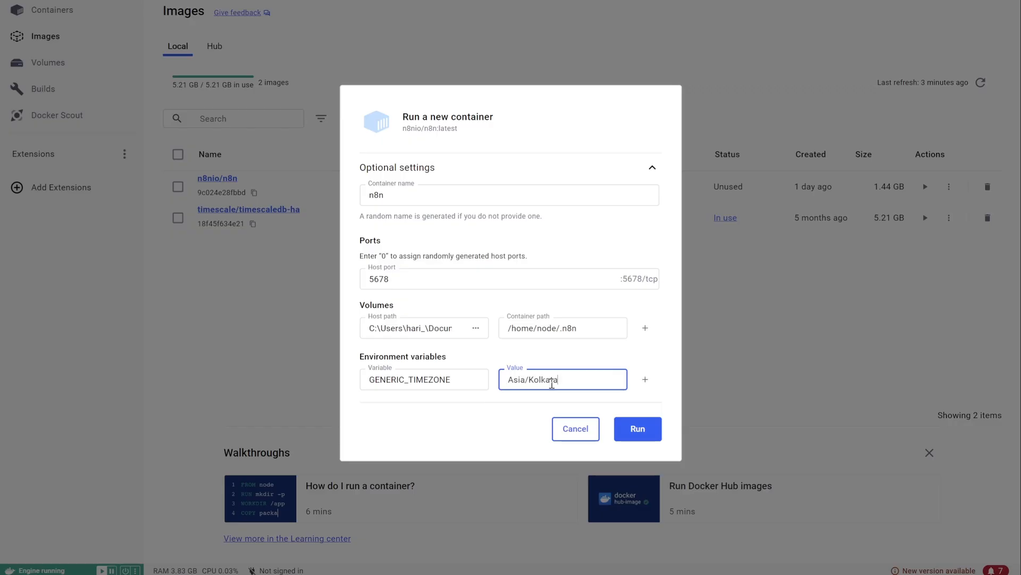
Add a second environment variable TZ and reuse the Asia/Kolkata value from GENERIC_TIMEZONE for it
left_click(645, 380)
left_click(568, 385)
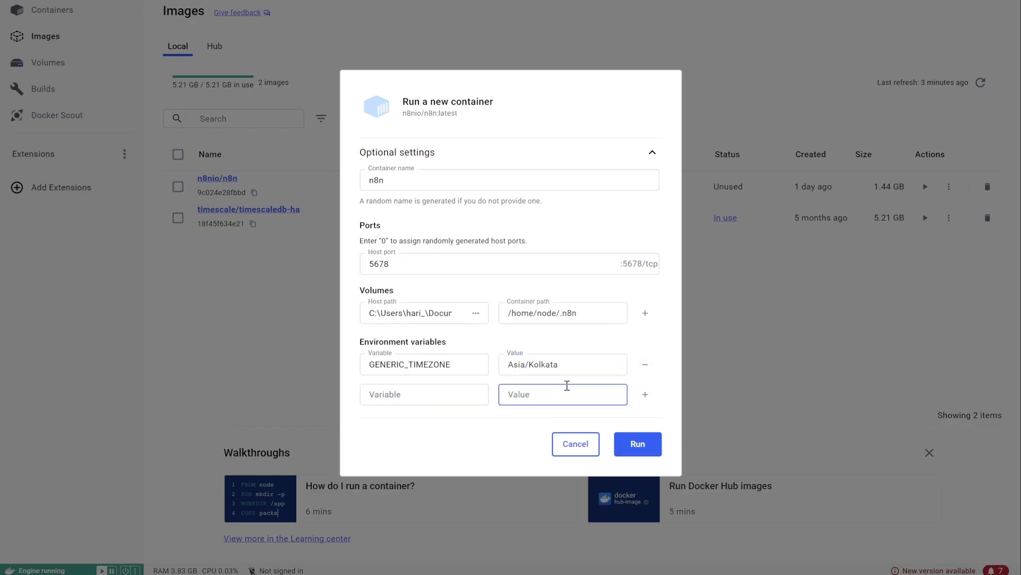
left_click(460, 369)
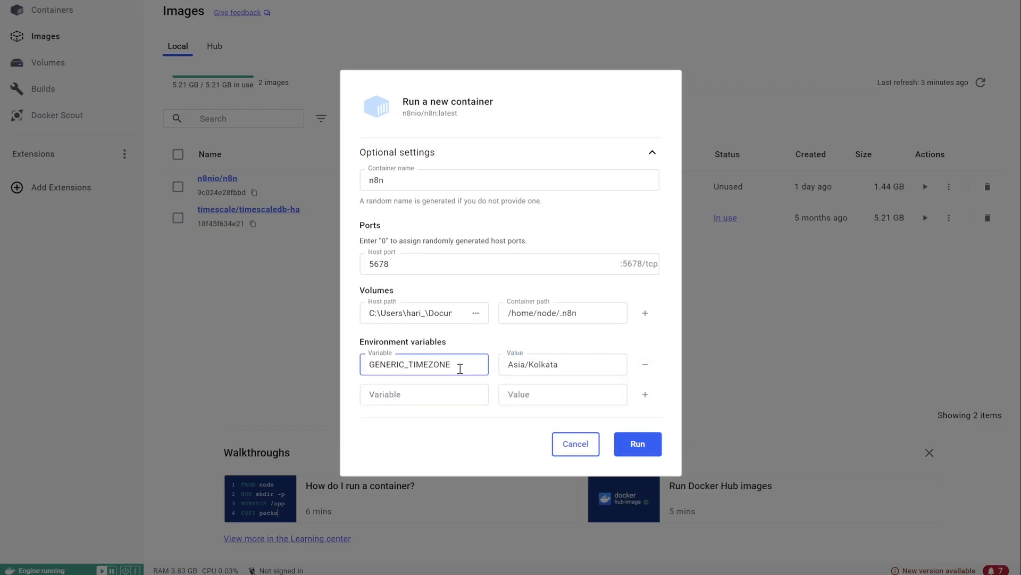
left_click(405, 401)
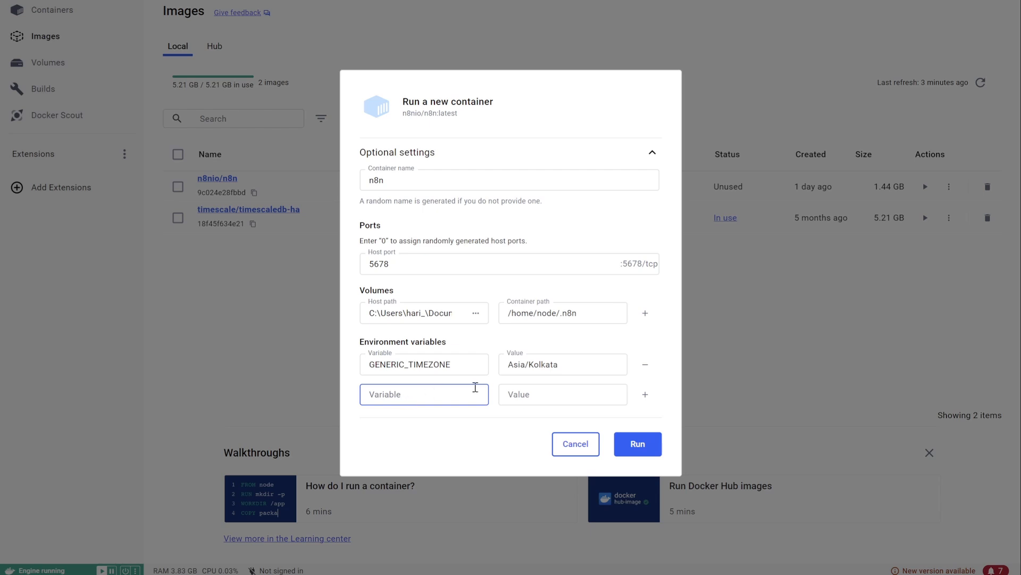
left_click(509, 365)
left_click_drag(509, 365, 579, 365)
key("ctrl+c")
left_click(456, 394)
type("TZ")
left_click(566, 390)
key("ctrl+v")
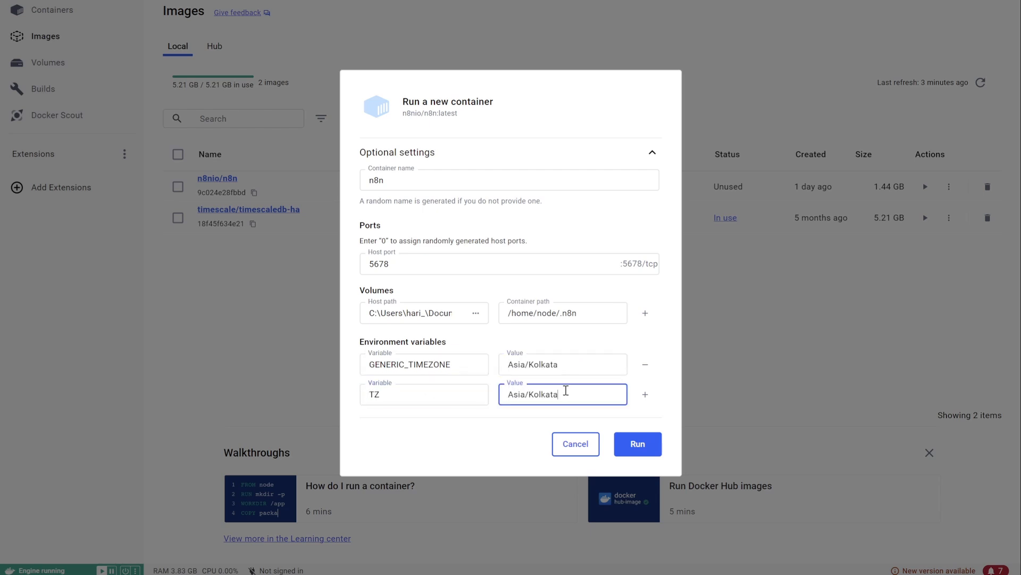
Add the environment variables N8N_RUNNERS_ENABLED and N8N_COMMUNITY_PACKAGES_ALLOW_TOOL_USAGE, both with the value true
left_click(645, 394)
type("N8N_RUNNERS_ENABLED")
left_click(559, 409)
type("true")
left_click(645, 409)
type("N8N_COMMUNITY_PACKAGES_ALLOW_TOOL_USAGE")
left_click(551, 430)
type("tr")
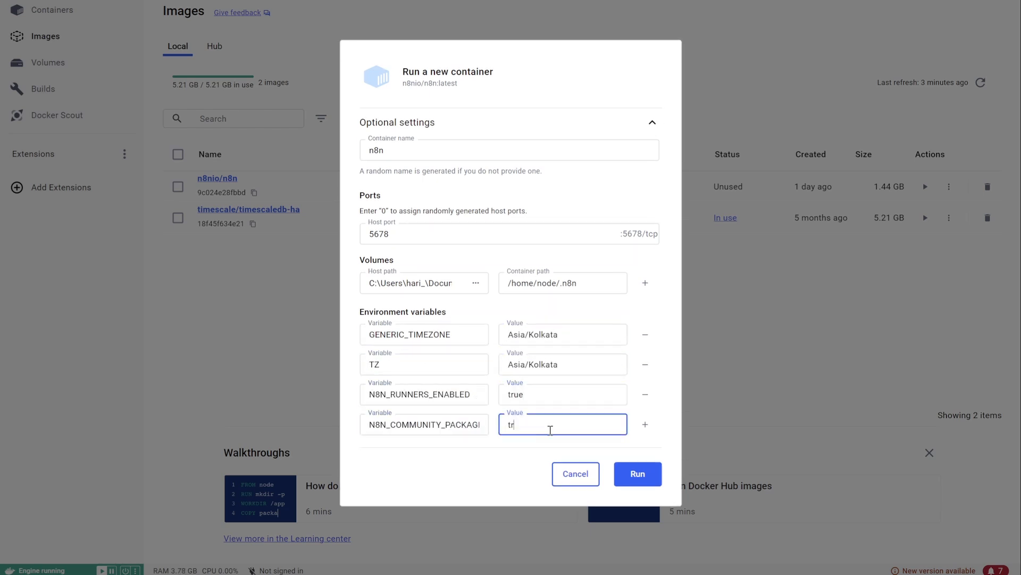
type("ue")
Add the environment variables N8N_EDITOR_BASE_URL and WEBHOOK_URL, leaving their values empty
left_click(645, 424)
left_click(429, 440)
type("N8N_EDITOR_BASE_URL")
left_click(646, 439)
left_click(465, 456)
type("WEBHOOK_URL")
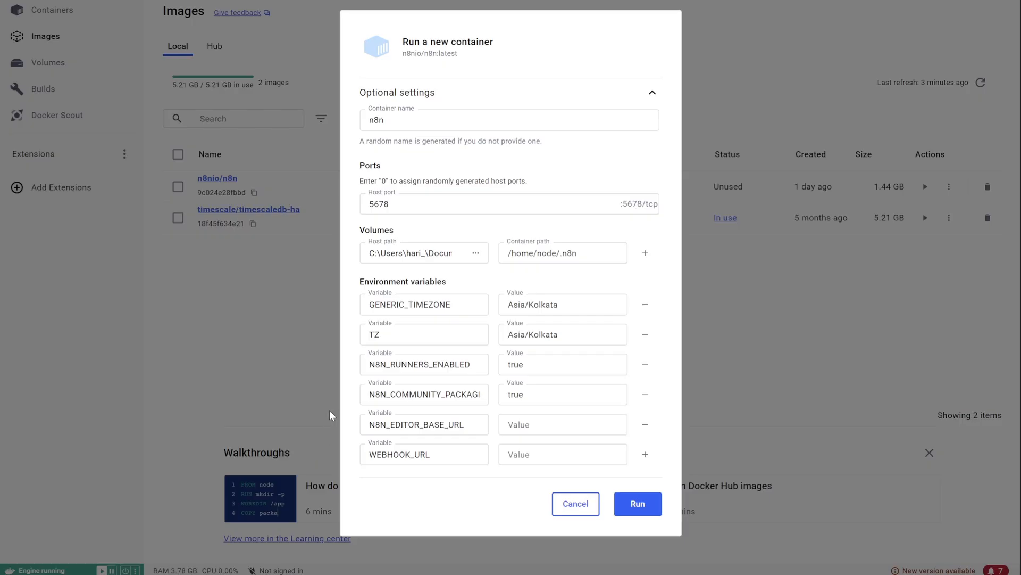
left_click(422, 256)
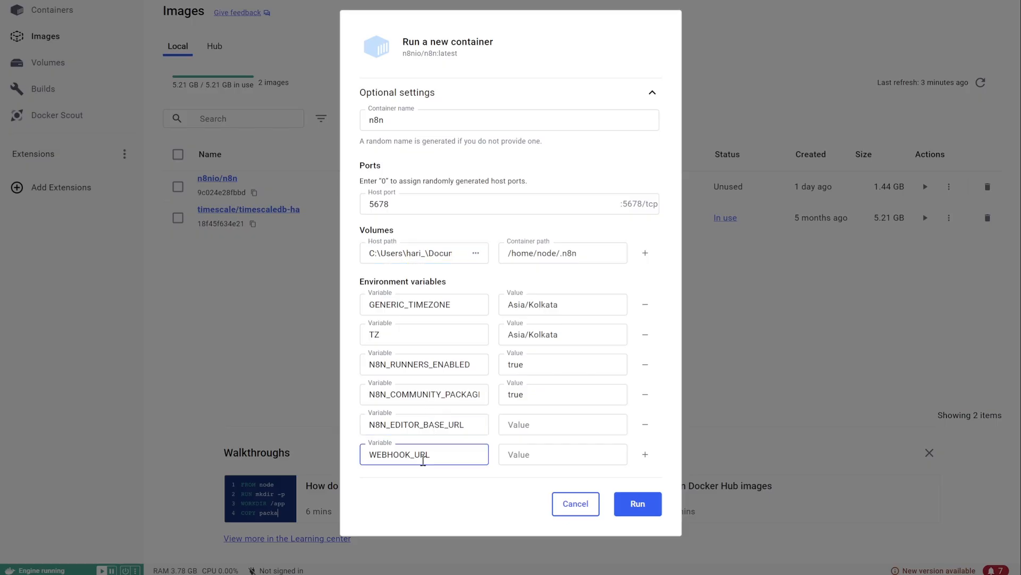
left_click(432, 424)
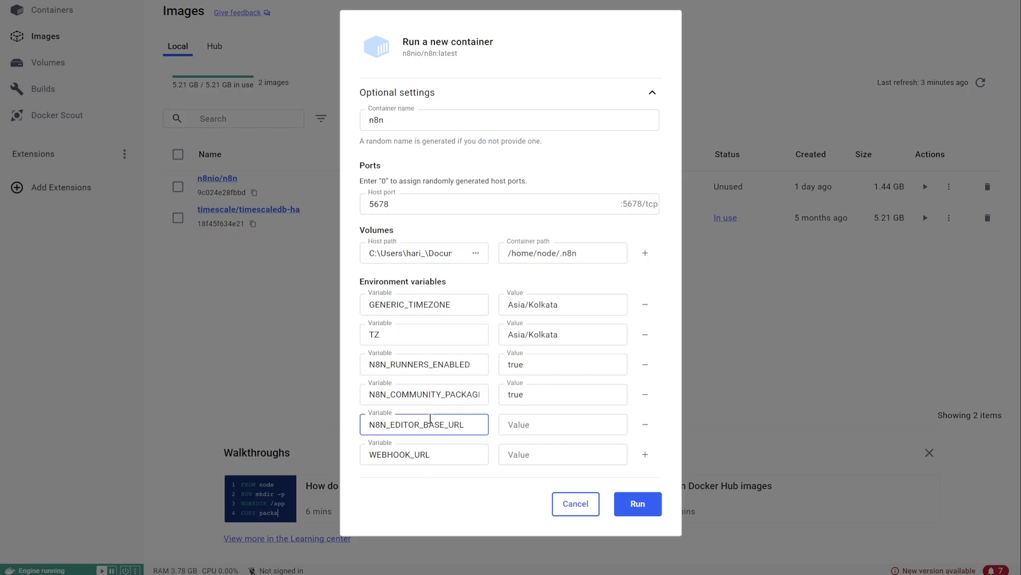
left_click(433, 448)
left_click(400, 429)
left_click(439, 452)
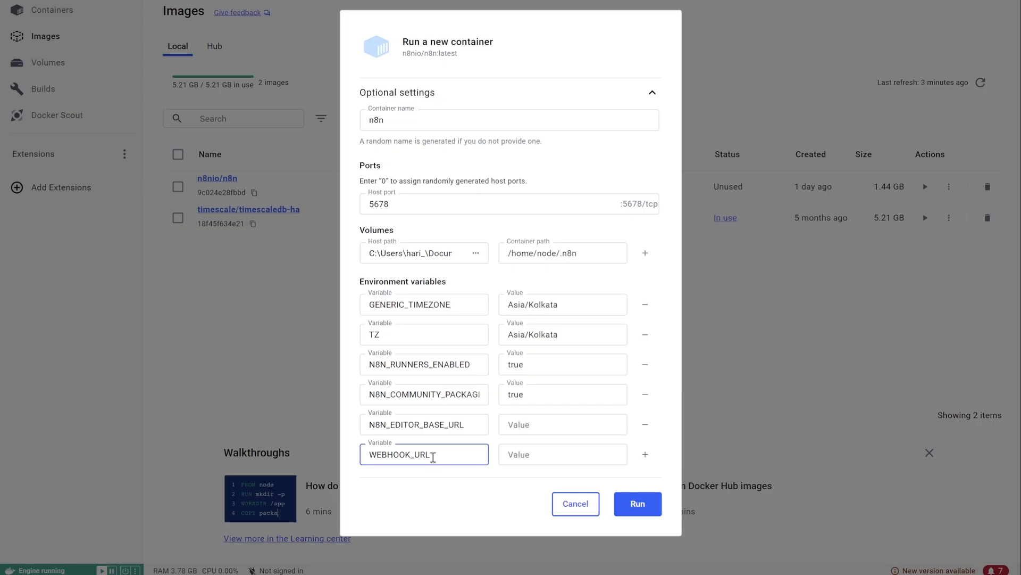
left_click(445, 427)
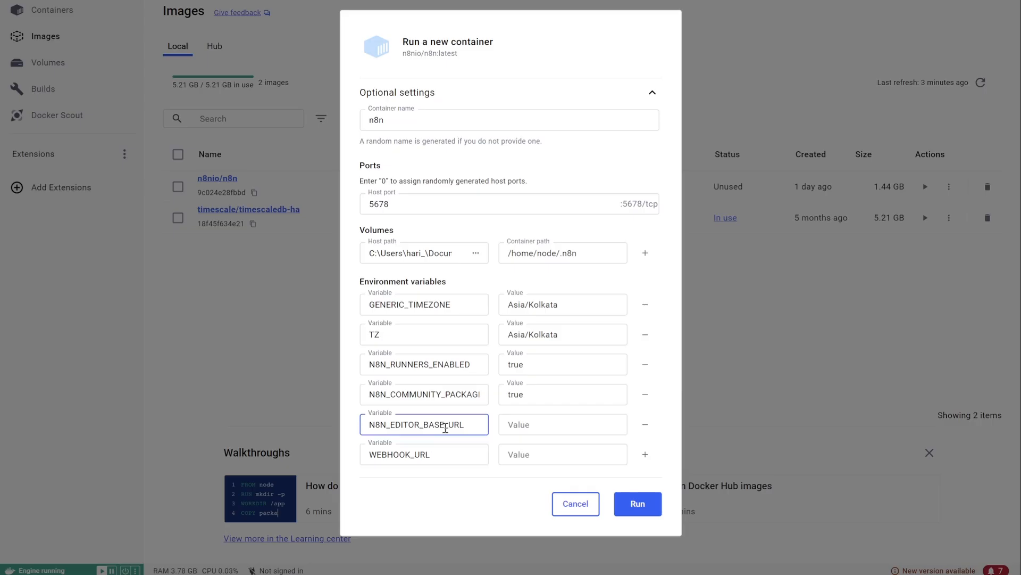
left_click(543, 427)
left_click(552, 449)
left_click(550, 441)
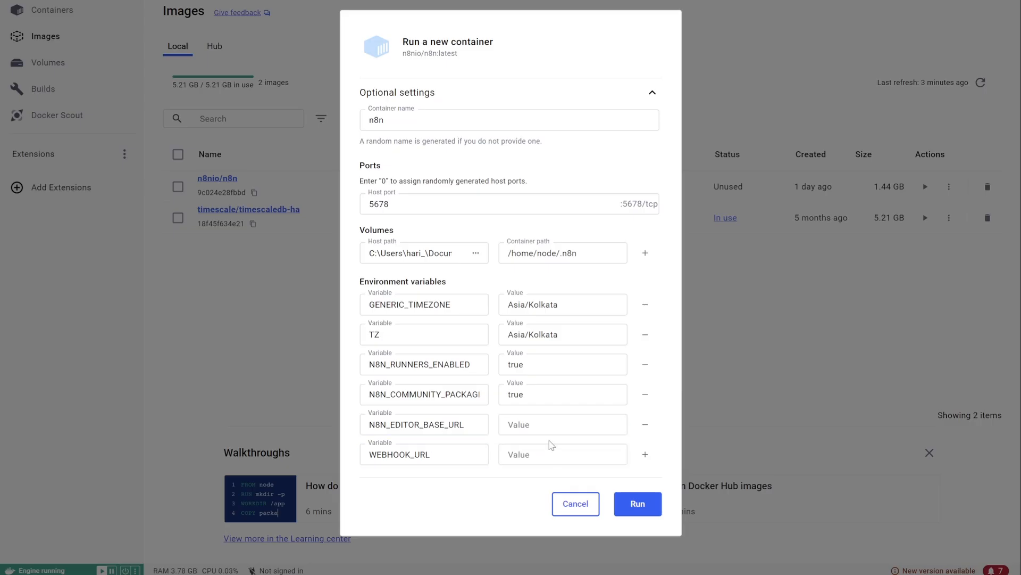
left_click(561, 425)
left_click(554, 441)
left_click(545, 449)
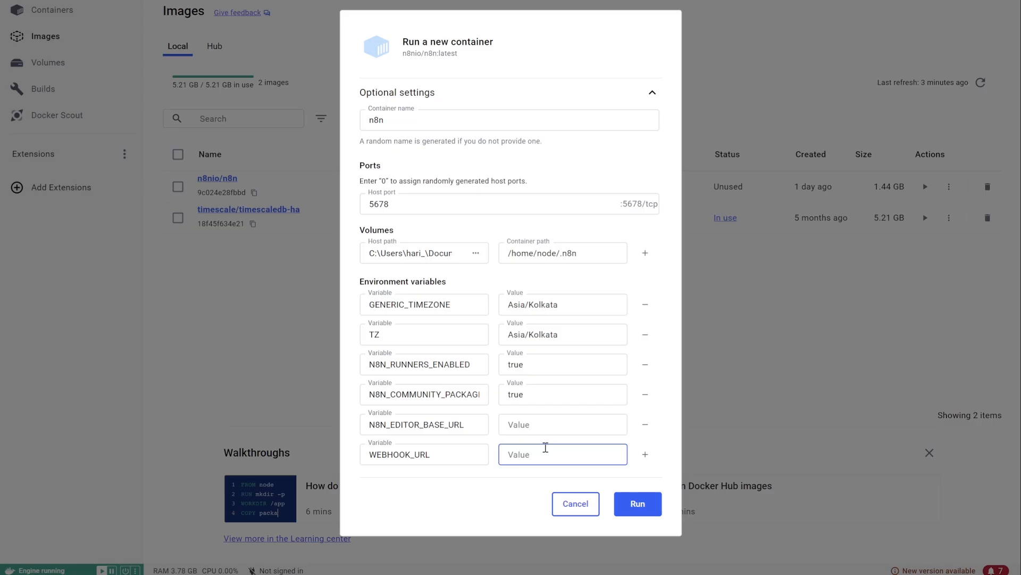
left_click(583, 423)
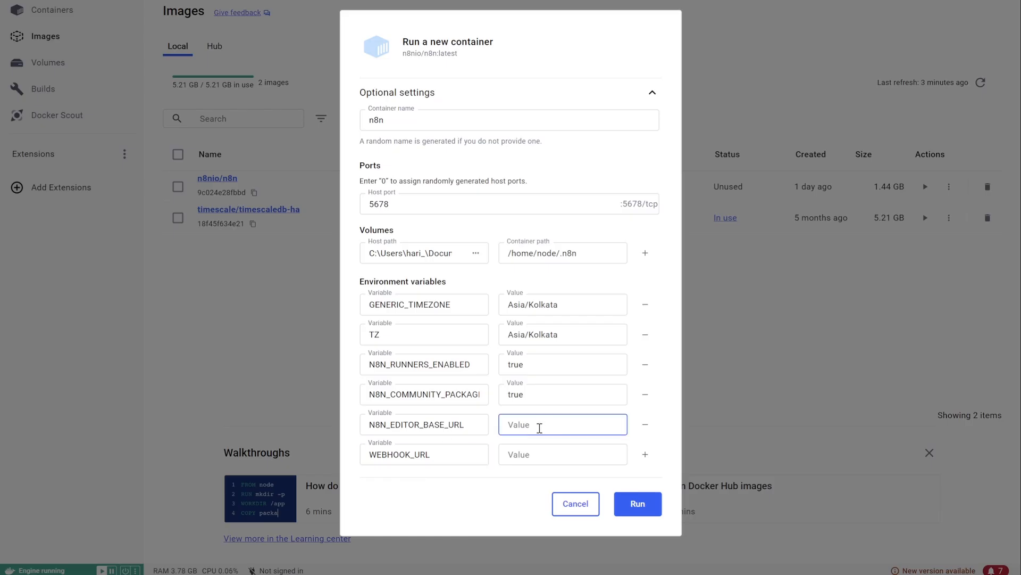
left_click(524, 451)
left_click(538, 422)
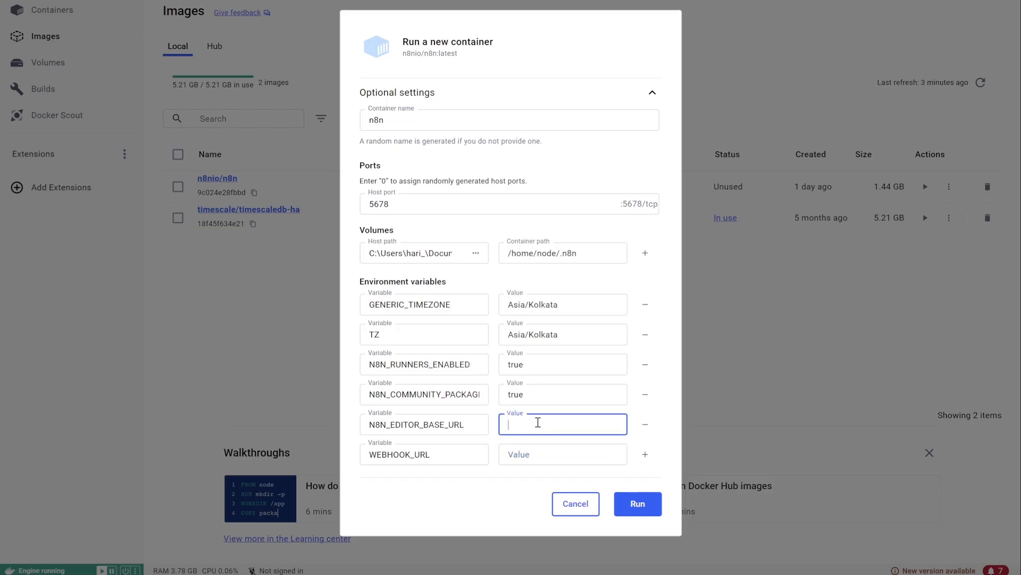
Examine the full name and value of the community packages environment variable
left_click(394, 391)
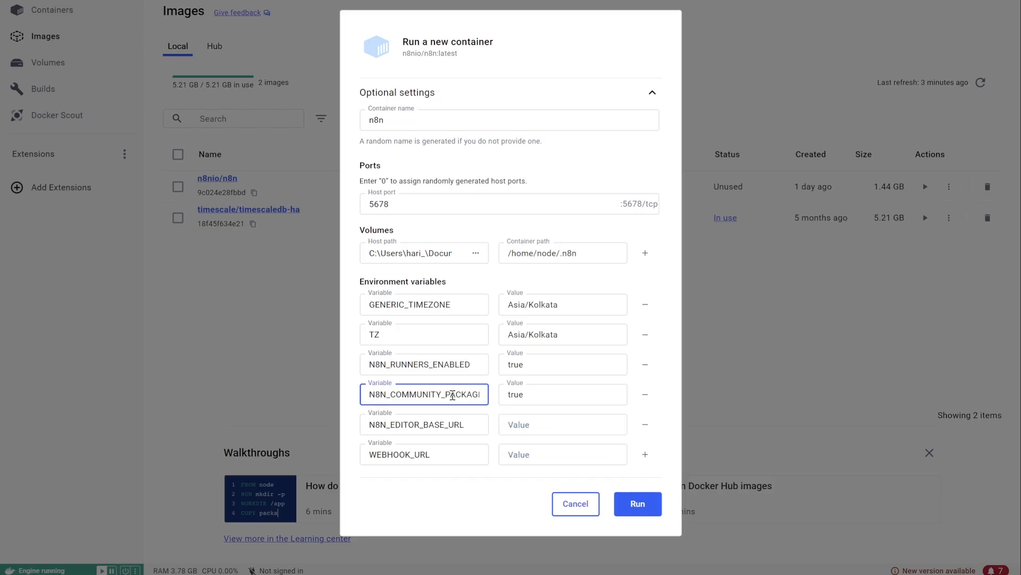
left_click_drag(453, 395, 510, 394)
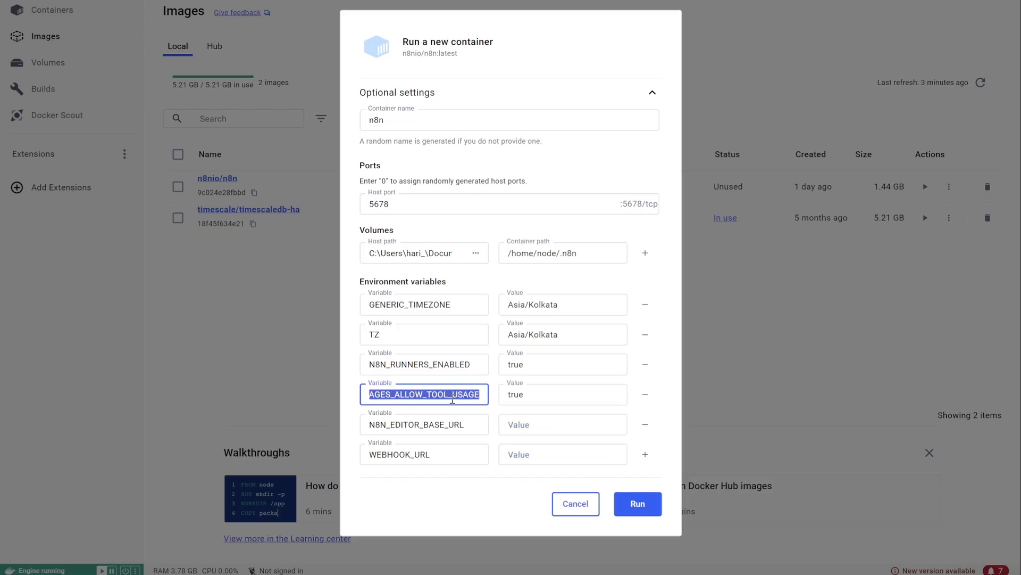
left_click(472, 399)
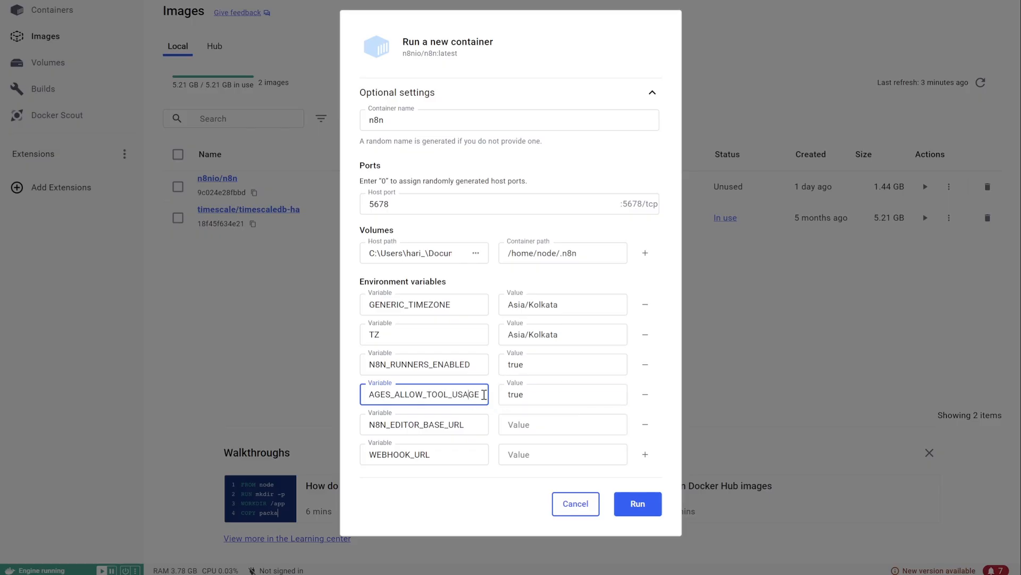
left_click_drag(484, 394, 340, 406)
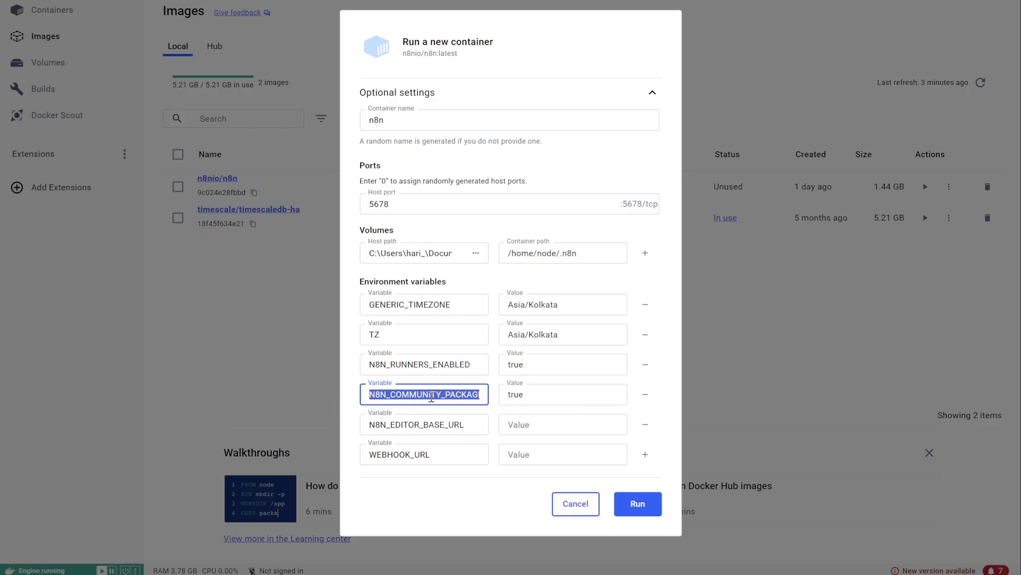
left_click(519, 396)
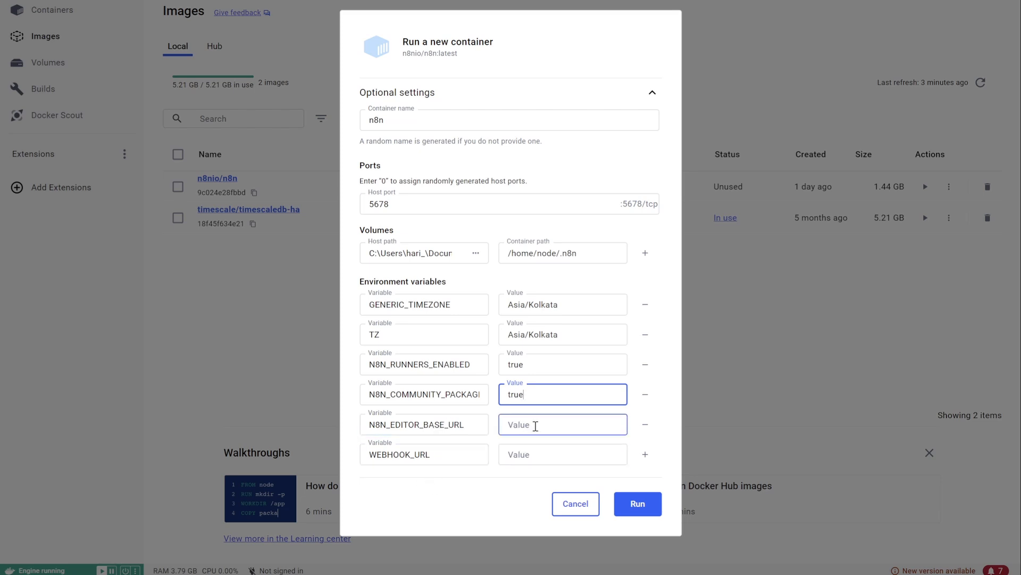
Switch to the browser and log in to the ngrok dashboard from the ngrok search results
left_click(233, 573)
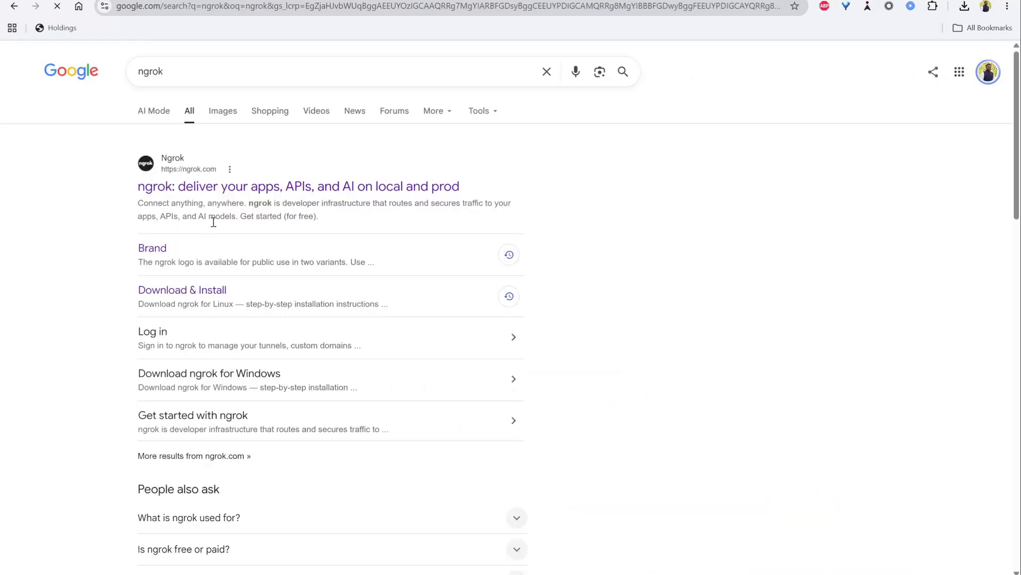
left_click(153, 336)
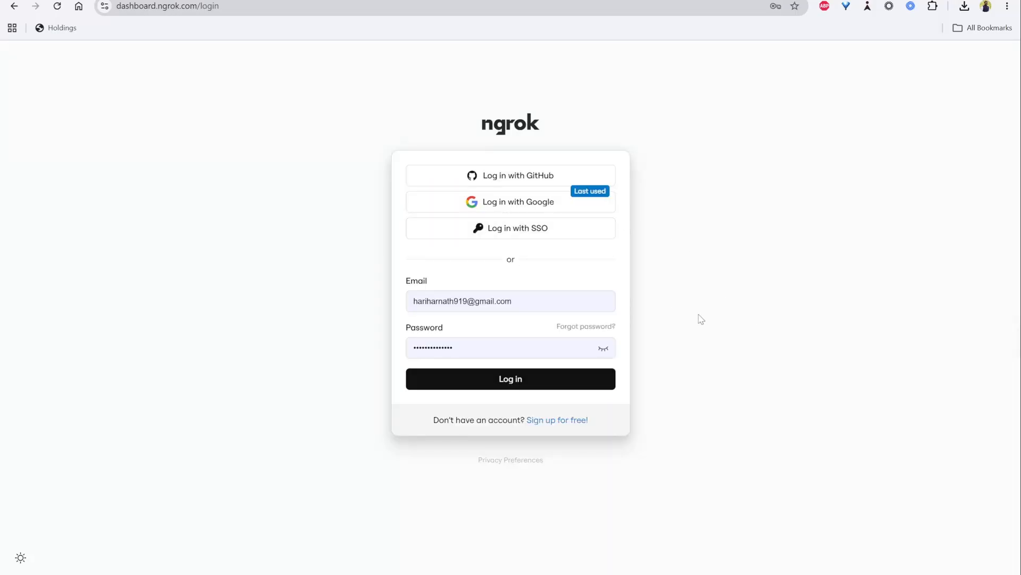
left_click(526, 380)
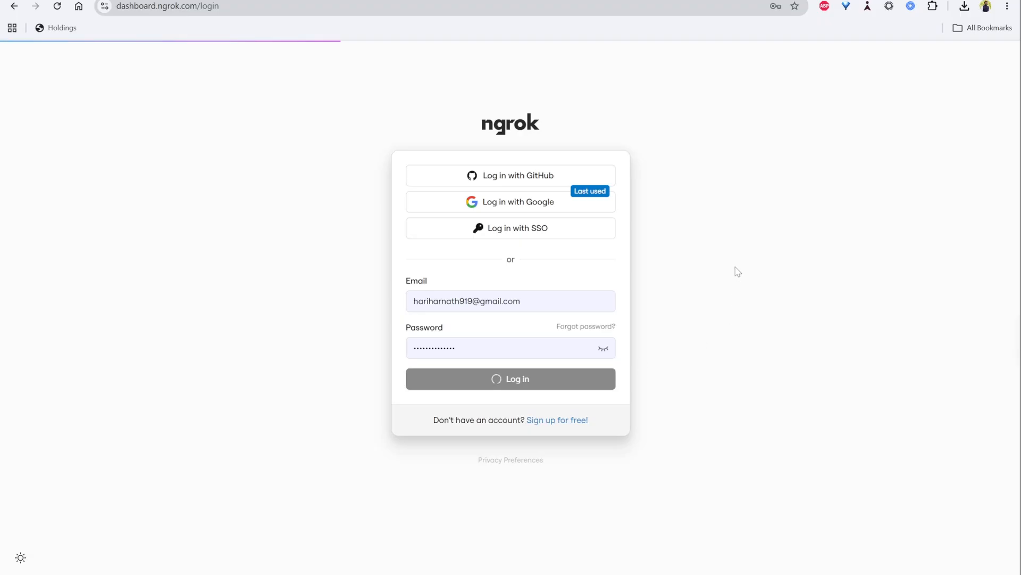
left_click(526, 194)
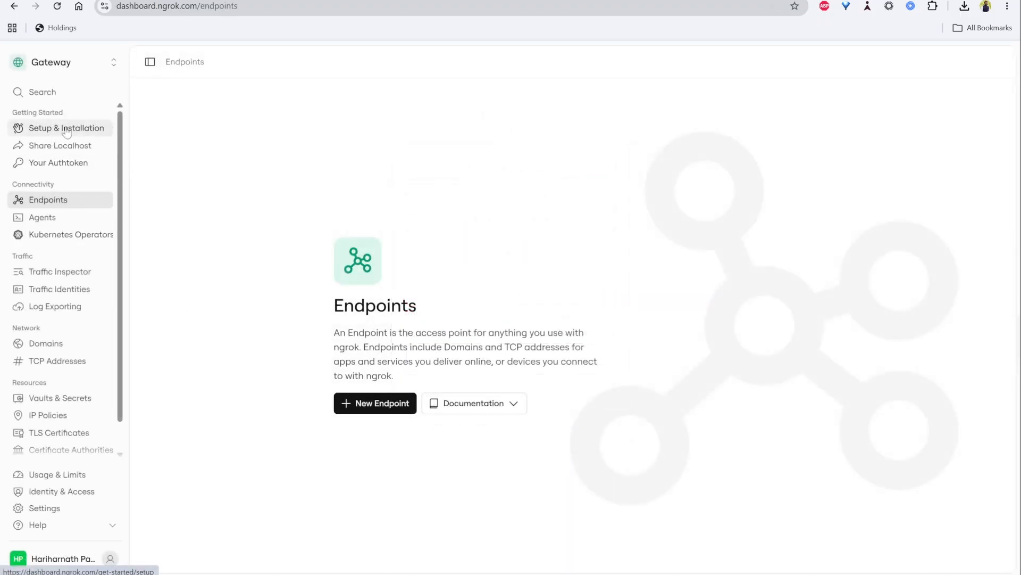
Open ngrok's Setup & Installation page and show the direct download option for the Windows agent
left_click(67, 129)
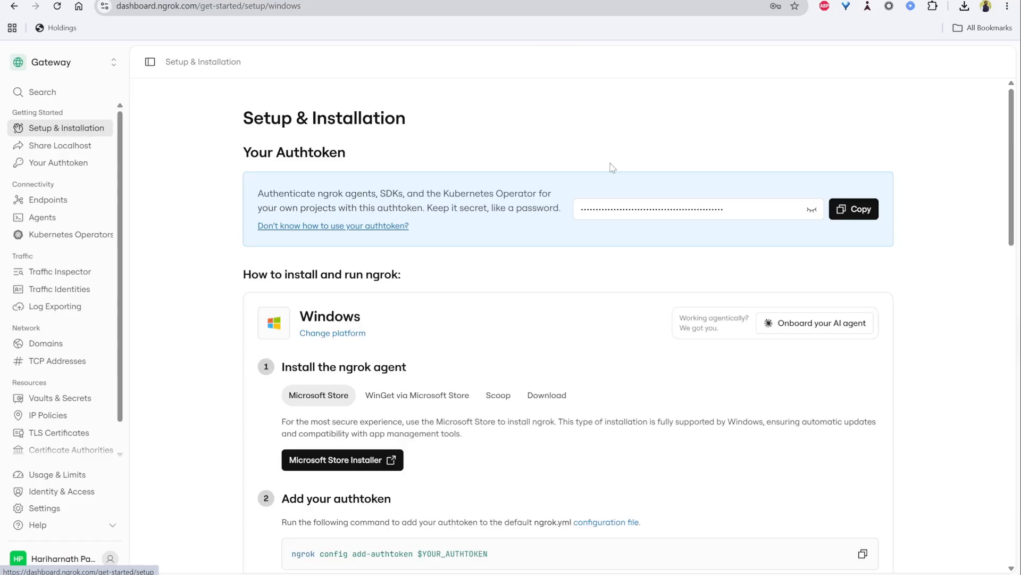
scroll(468, 359, "down", 2)
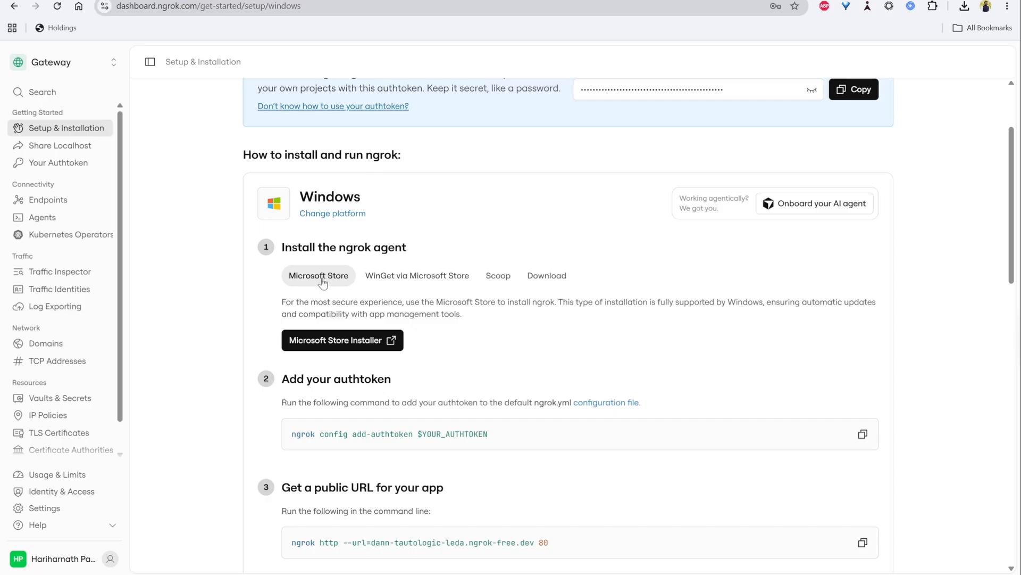
left_click(547, 276)
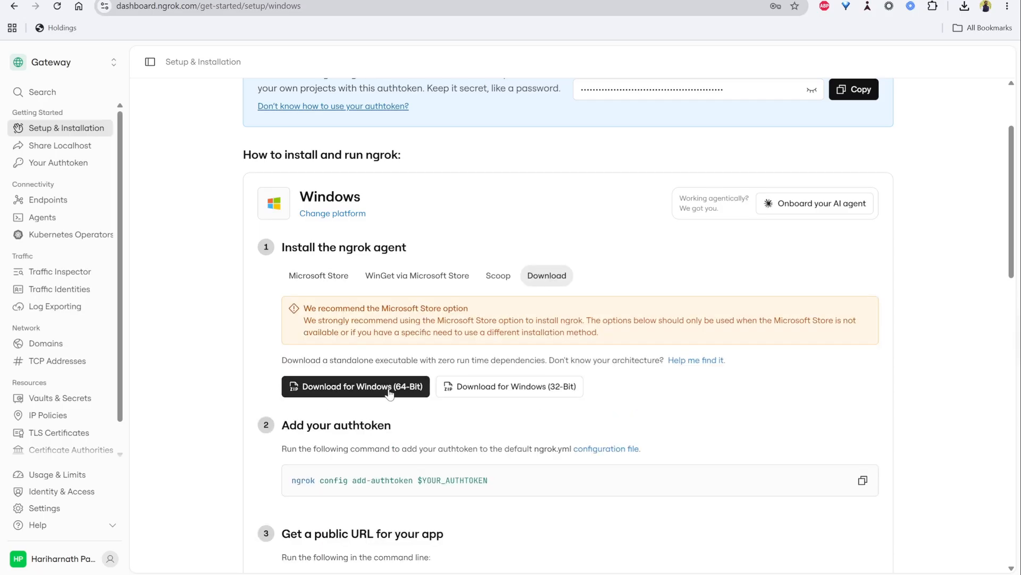
Copy the ngrok config add-authtoken command from the setup page and paste it into Command Prompt
scroll(402, 359, "down", 1)
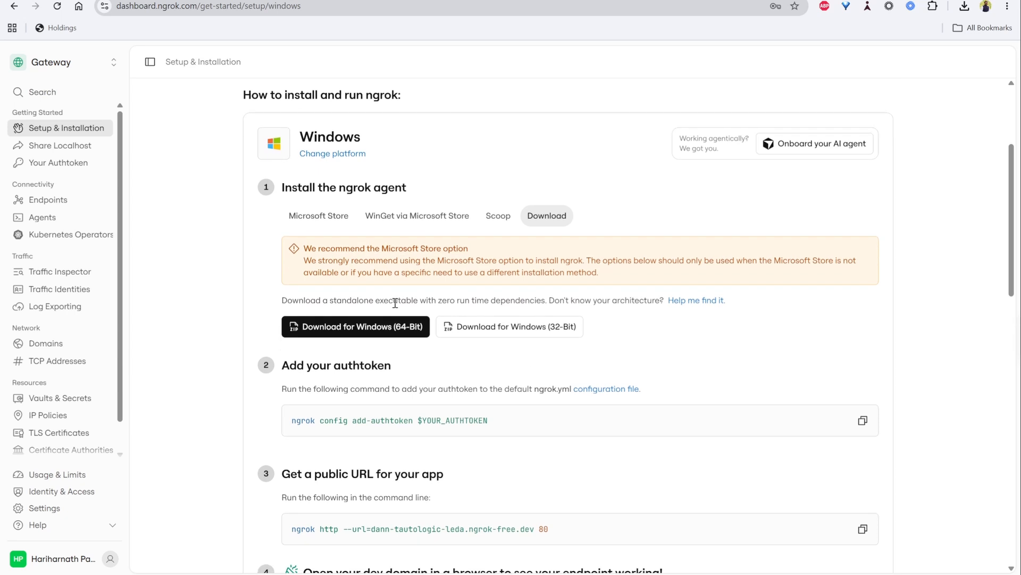
left_click(863, 420)
left_click(367, 574)
key("ctrl+v")
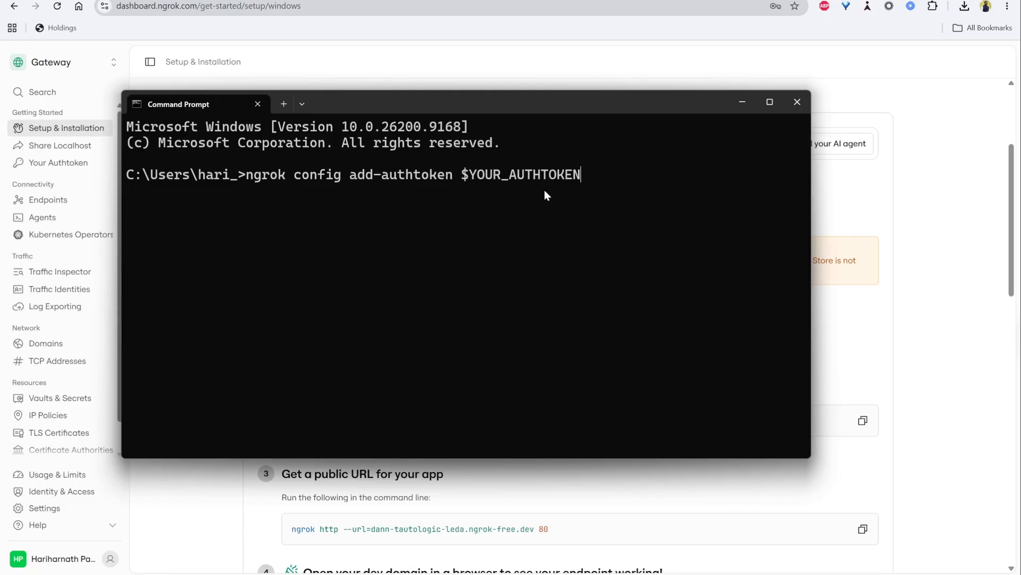
Copy the account's authtoken from the Your Authtoken section of the ngrok setup page
double_click(516, 175)
left_click(567, 210)
left_click(872, 210)
scroll(857, 214, "up", 4)
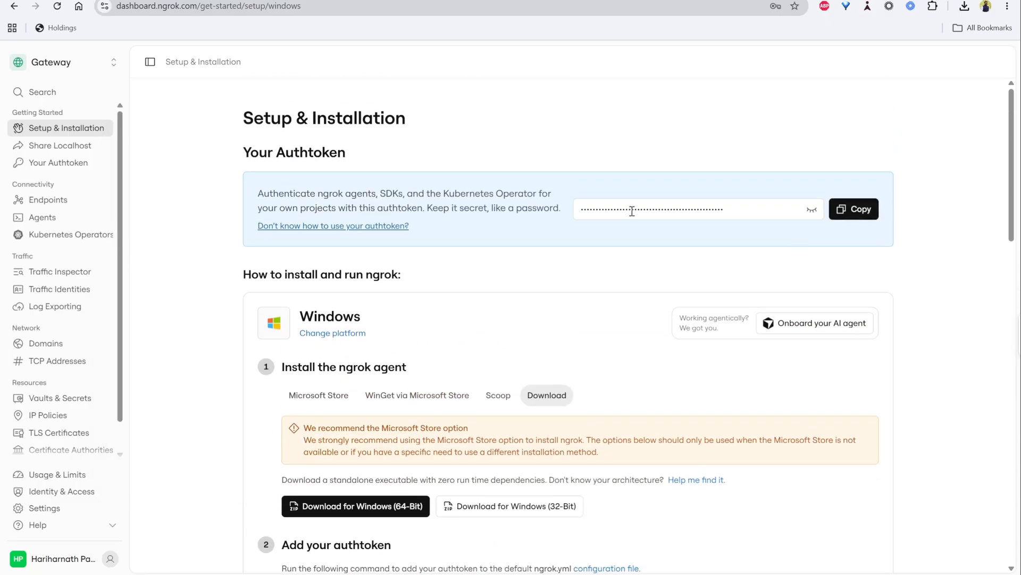
left_click(854, 208)
Replace the $YOUR_AUTHTOKEN placeholder in Command Prompt with the copied authtoken and run the command
key("alt+Tab")
key("BackSpace")
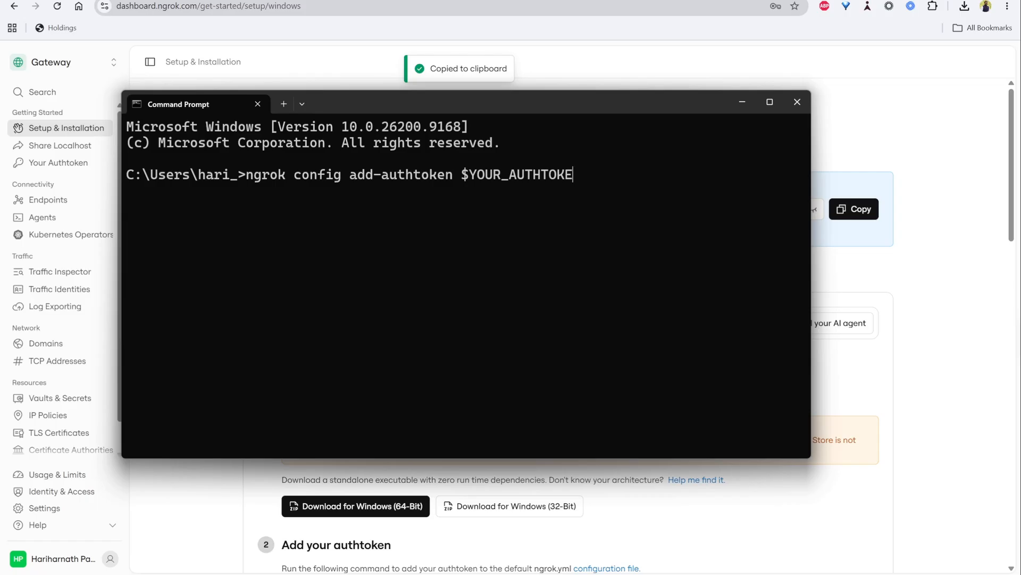
key("BackSpace")
key("BackSpace")
key("BackSpace")
key("BackSpace")
key("BackSpace")
key("BackSpace")
key("BackSpace")
key("BackSpace")
key("BackSpace")
key("BackSpace")
key("BackSpace")
key("BackSpace")
key("BackSpace")
key("BackSpace")
key("ctrl+v")
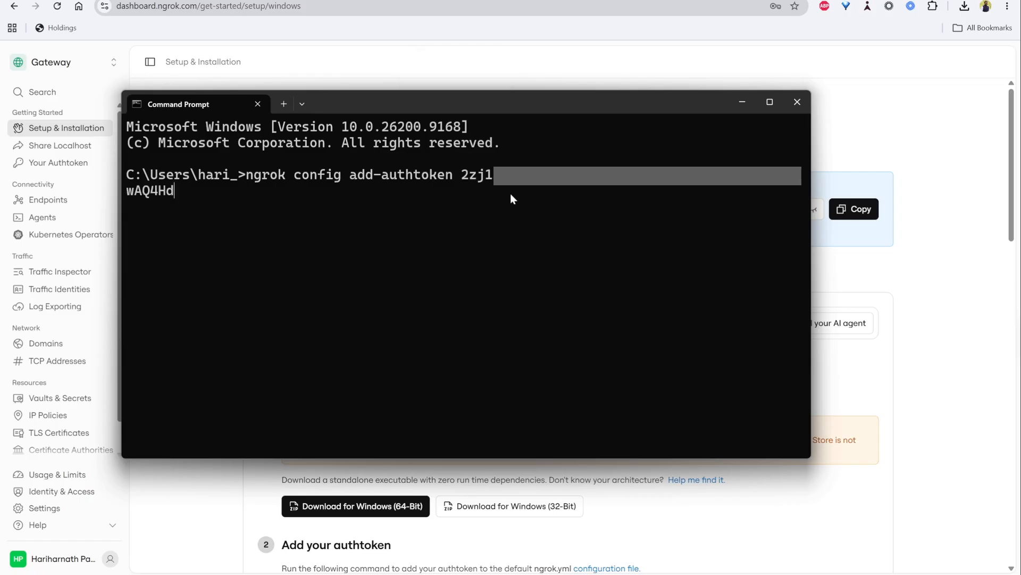
key("Return")
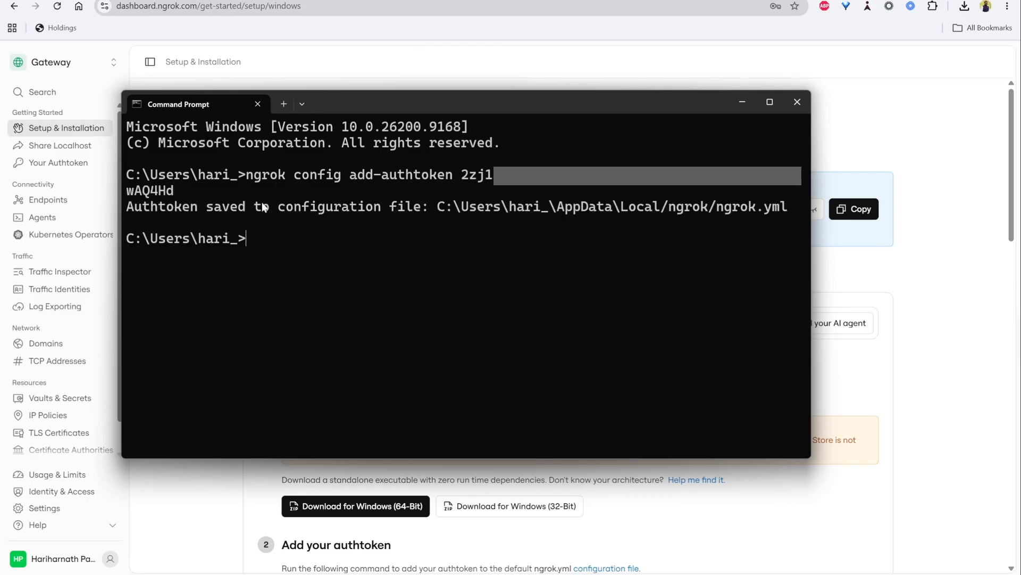
left_click_drag(182, 207, 515, 213)
left_click(337, 212)
Bring the setup page's ngrok http --url=dann-tautologic-leda.ngrok-free.dev command into Command Prompt and delete its port 80
left_click(910, 272)
scroll(673, 239, "down", 6)
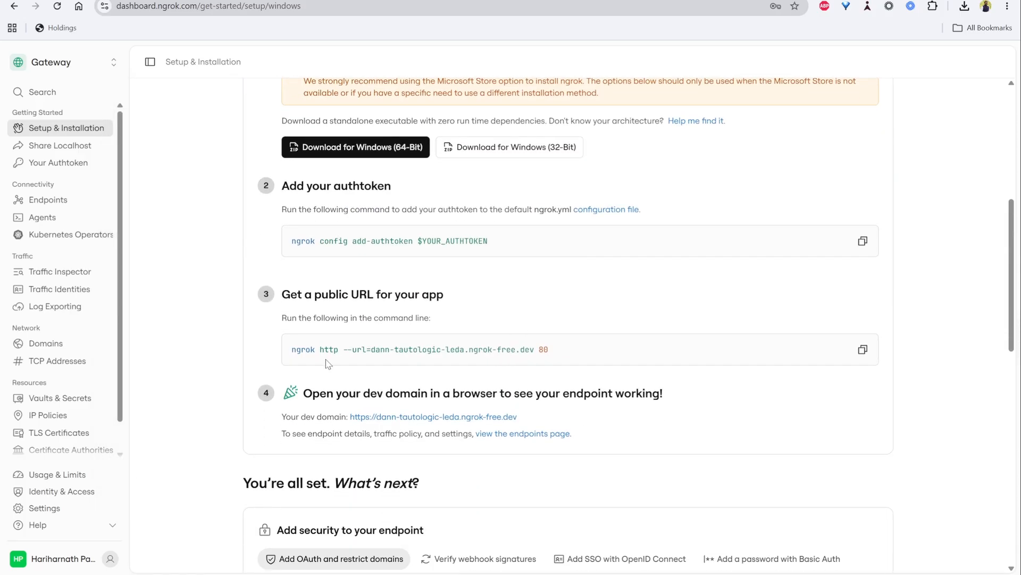
left_click_drag(371, 345, 534, 349)
left_click(475, 347)
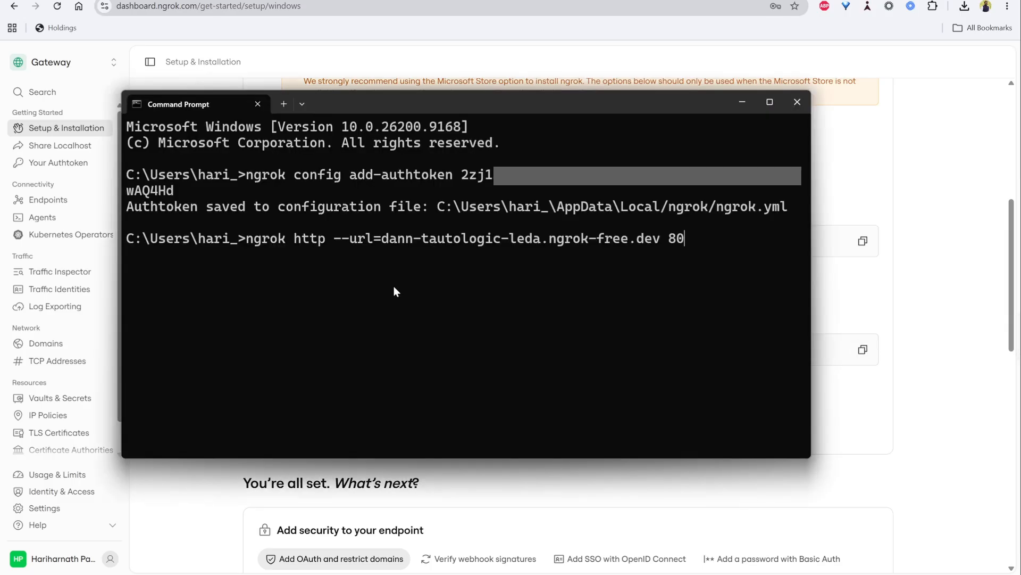
key("BackSpace")
key("BackSpace")
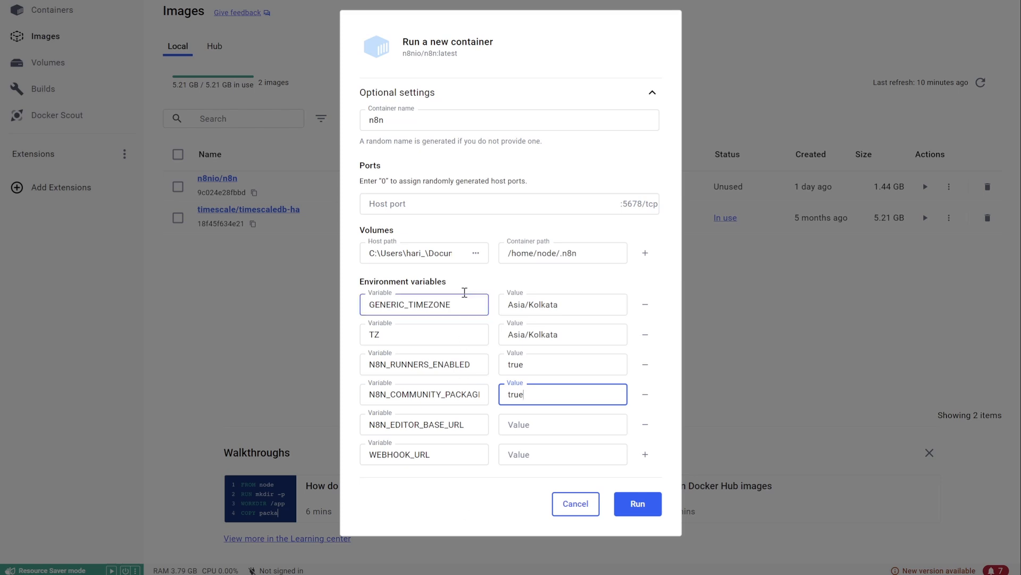
Set the container's host port to 5678 in Docker Desktop, and run the ngrok http command in Command Prompt with port 5678
left_click(403, 202)
type("156")
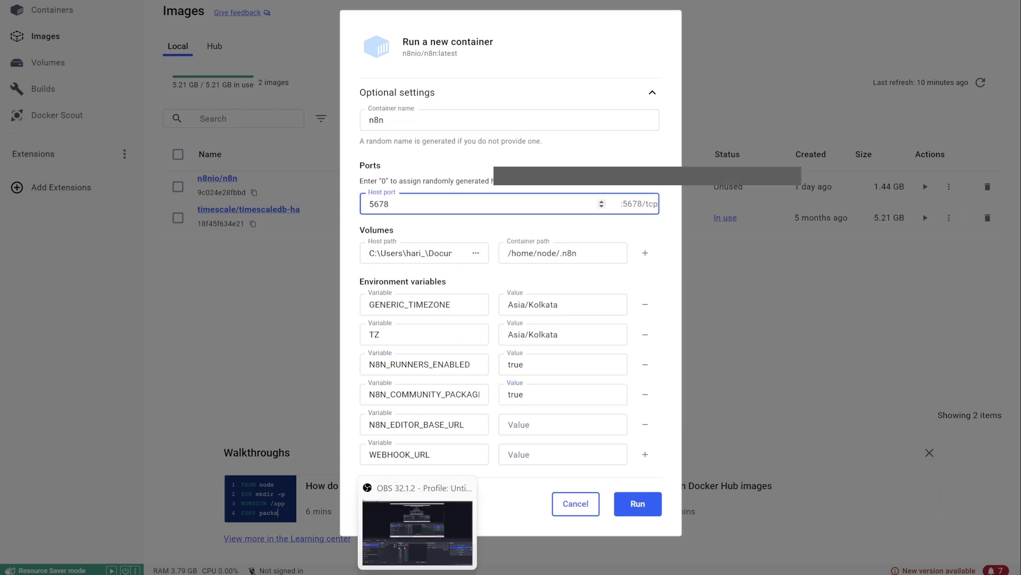
left_click(444, 574)
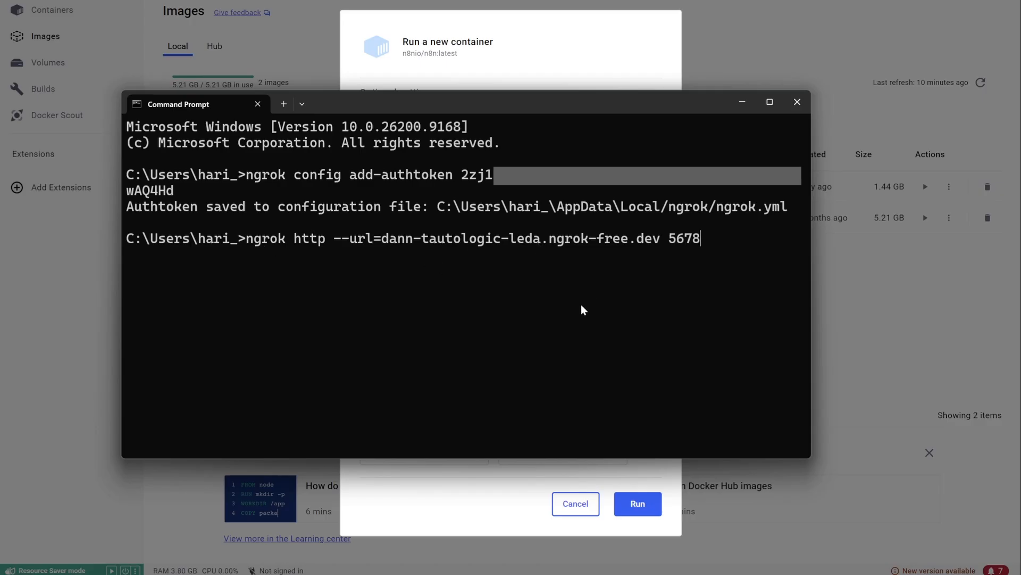
key("Return")
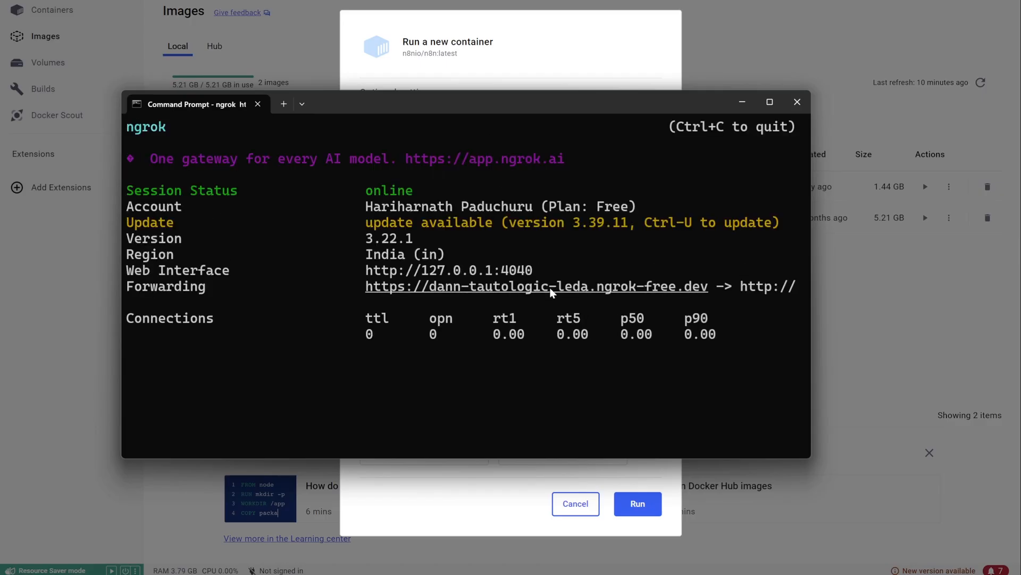
Open the ngrok forwarding URL in the browser, continue to the site, and read the page it returns
left_click(550, 289, "ctrl")
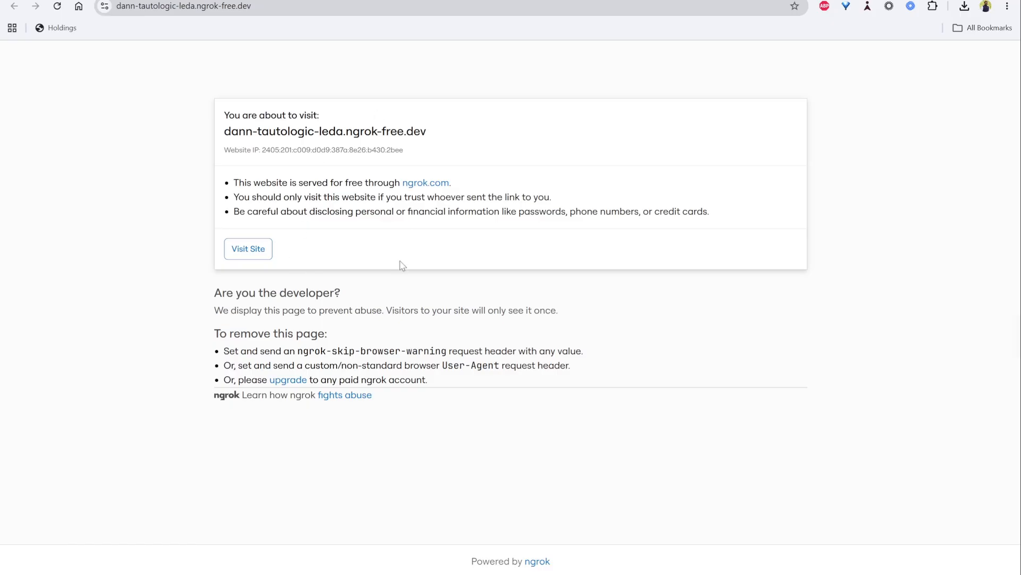
left_click(252, 255)
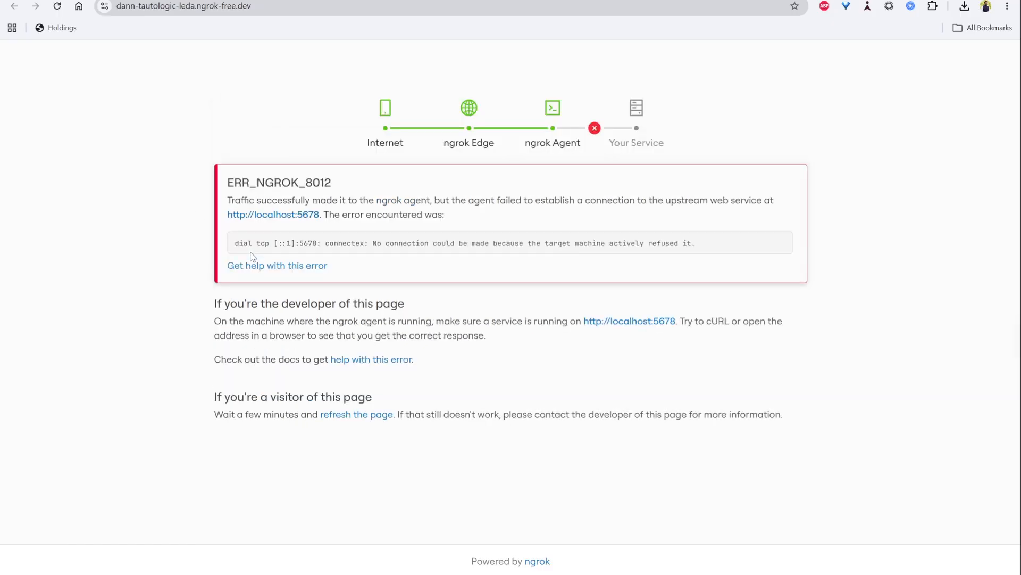
left_click_drag(228, 182, 800, 319)
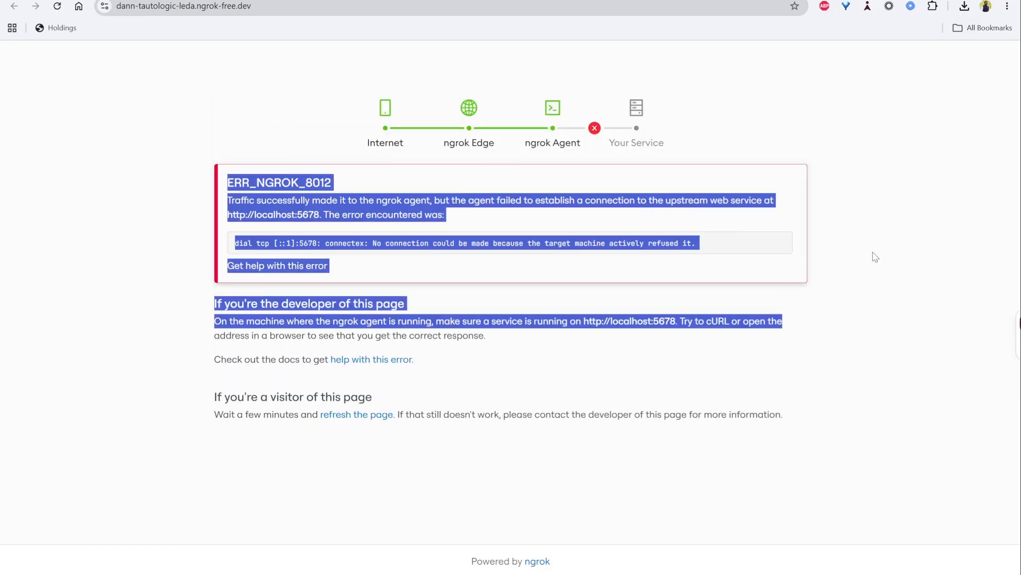
left_click(758, 192)
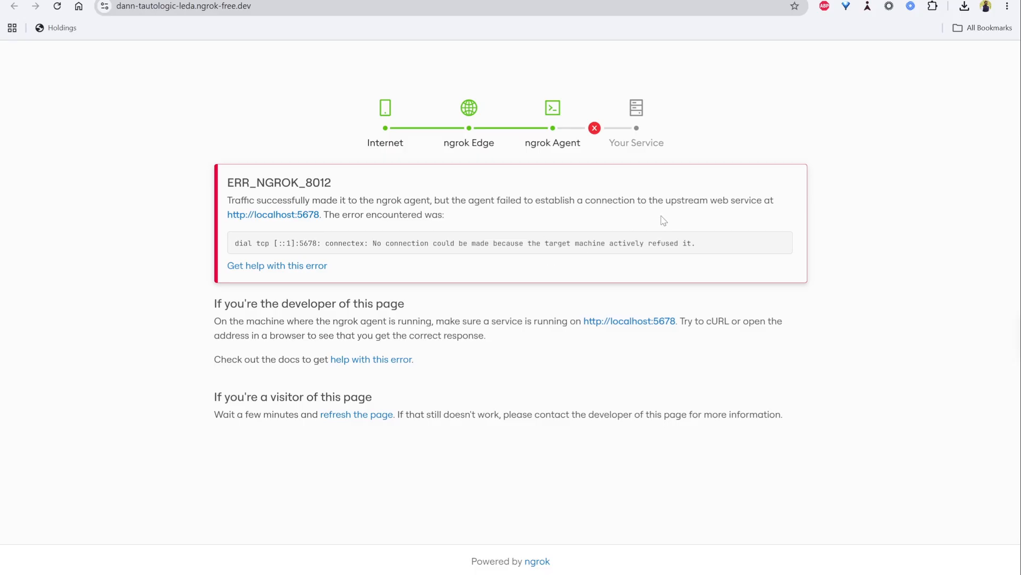
Copy the dann-tautologic-leda.ngrok-free.dev address of the open ngrok page
left_click(296, 19)
key("ctrl+c")
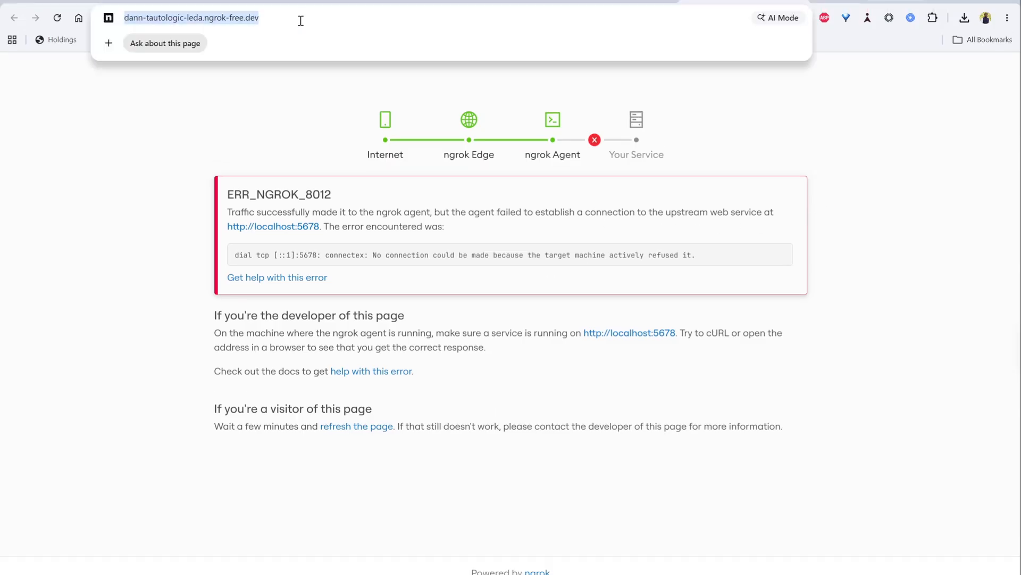
left_click(179, 141)
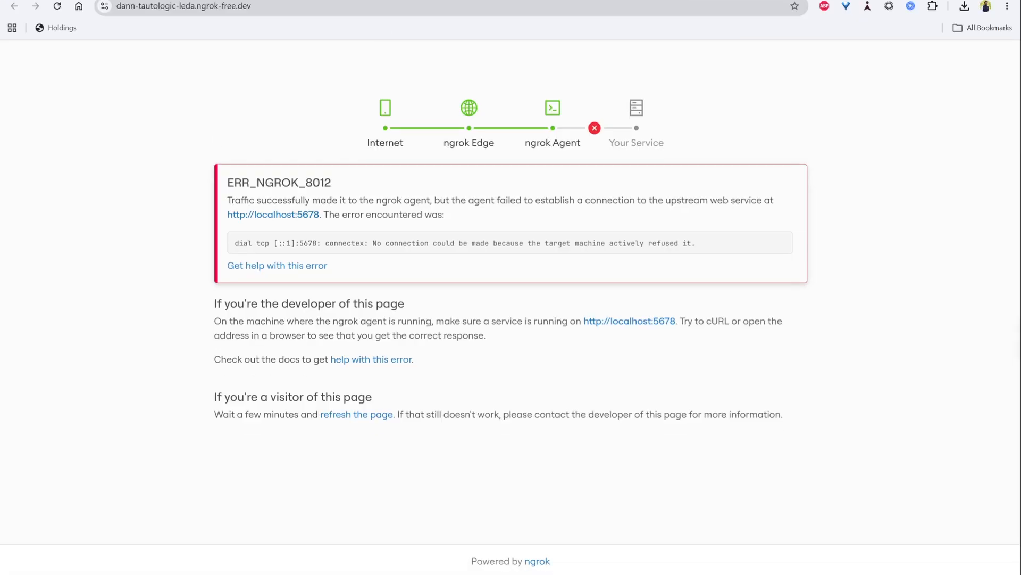
left_click(445, 573)
left_click(542, 429)
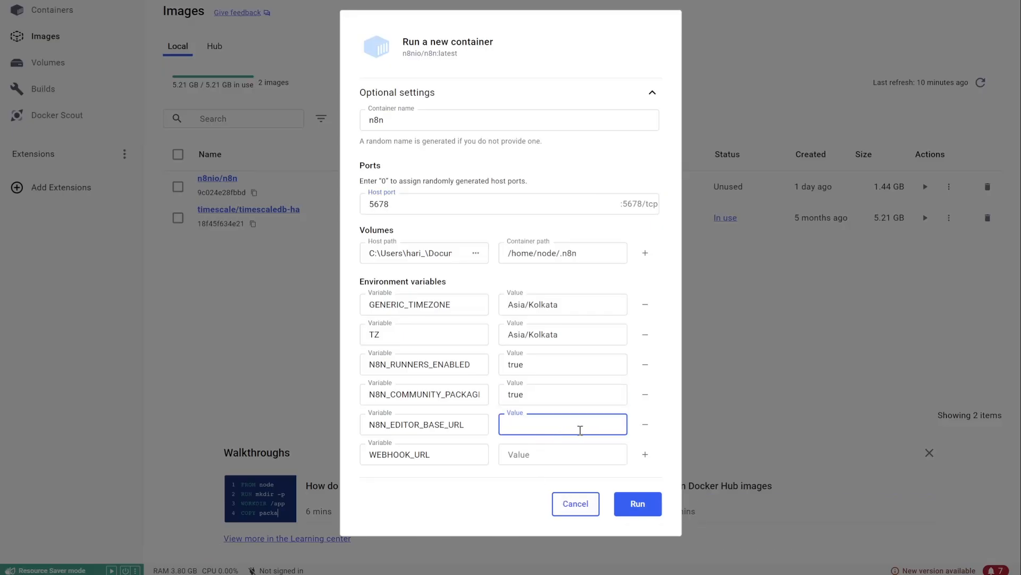
key("ctrl+v")
left_click(577, 455)
key("ctrl+v")
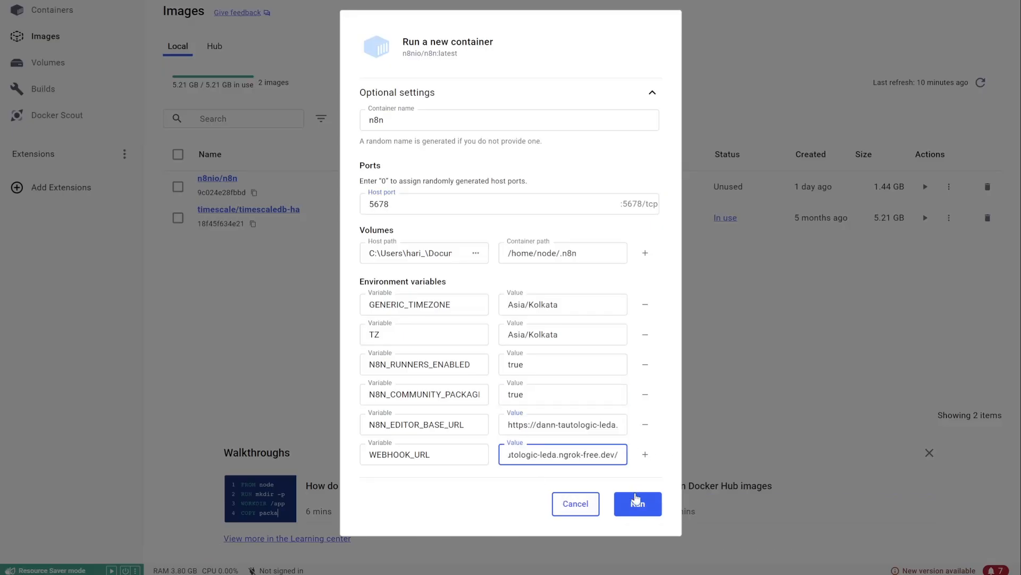
left_click(636, 502)
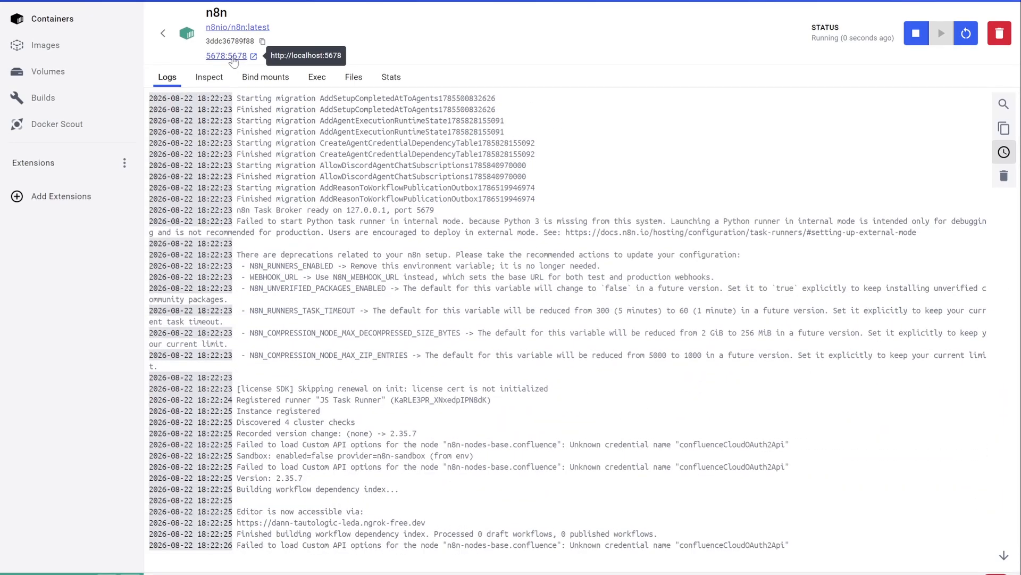
Open n8n from the container's 5678:5678 port link and from the ngrok editor address in the logs, then return to the localhost setup page
left_click(232, 57)
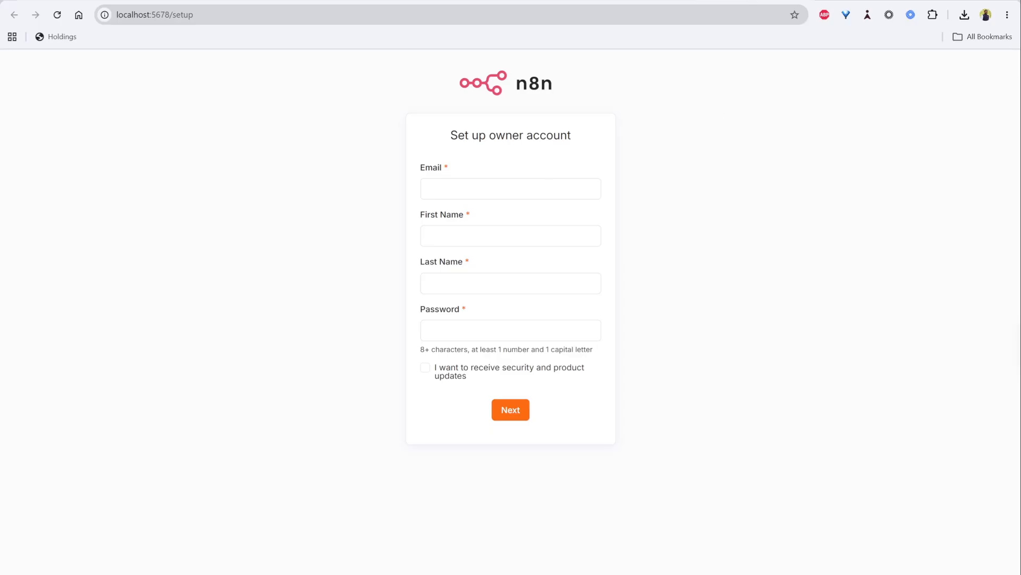
key("alt+Tab")
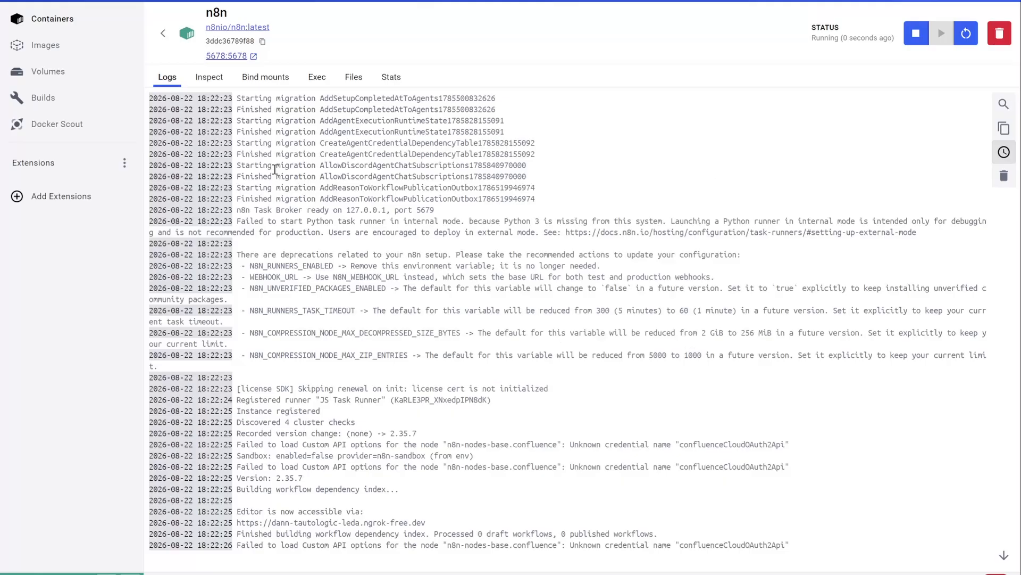
left_click(324, 524)
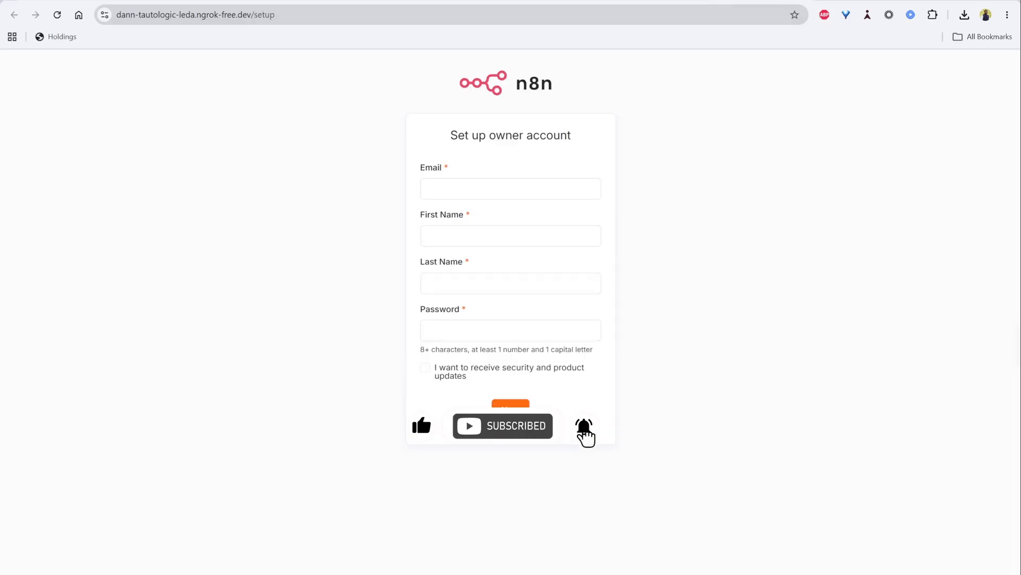
left_click(655, 0)
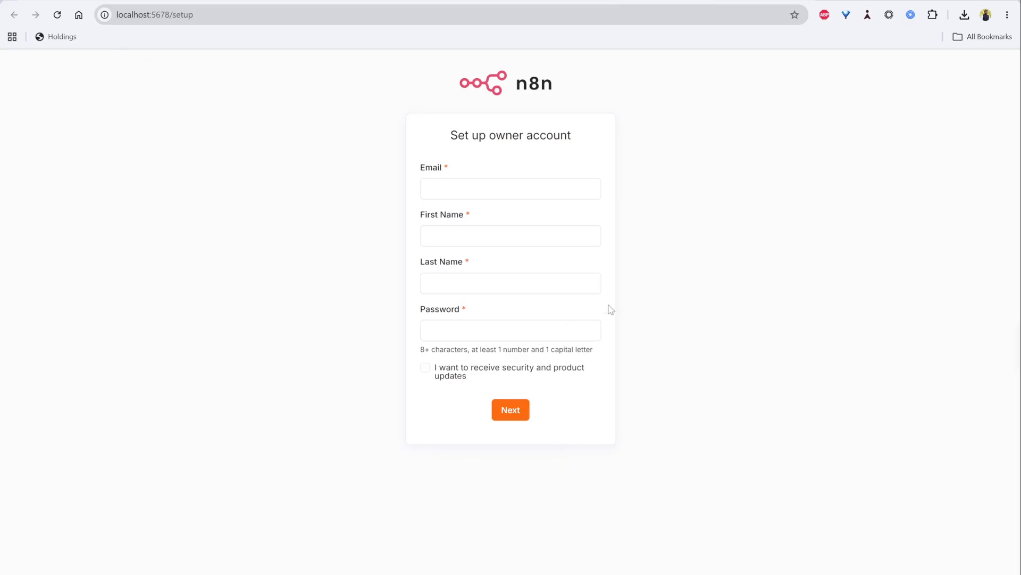
Fill in the owner account's email, first name, last name and password, opt in to security and product updates, and submit the form
left_click(494, 188)
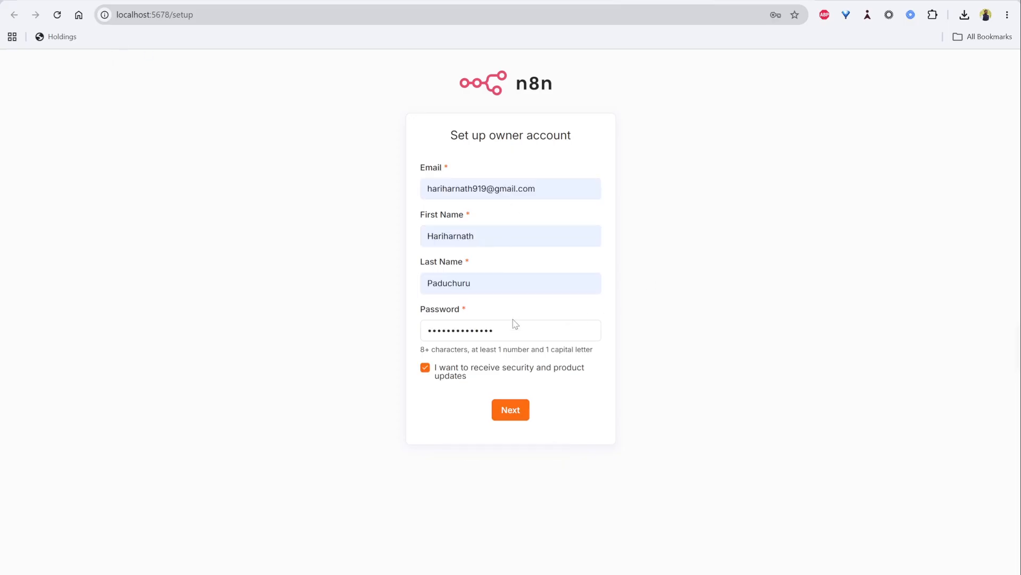
left_click(426, 369)
left_click(510, 411)
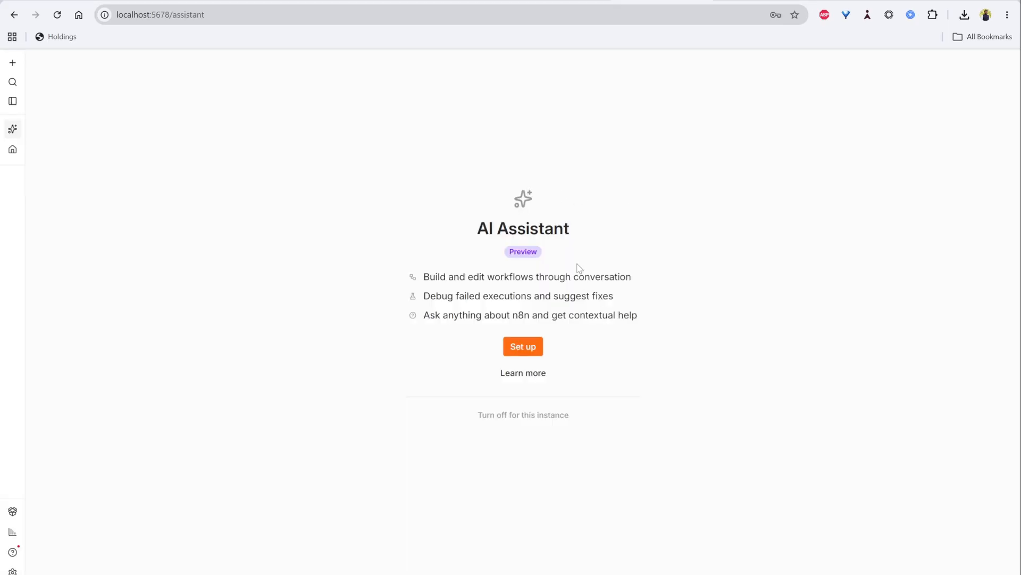
Expand the n8n navigation sidebar and open the Overview page
left_click_drag(469, 232, 621, 229)
left_click(710, 236)
left_click(14, 100)
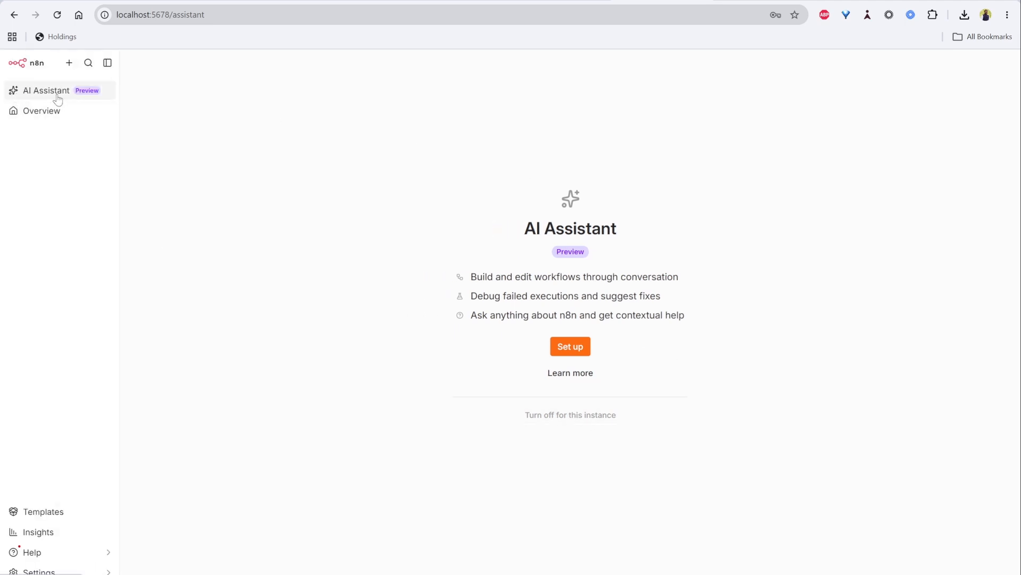
left_click(45, 110)
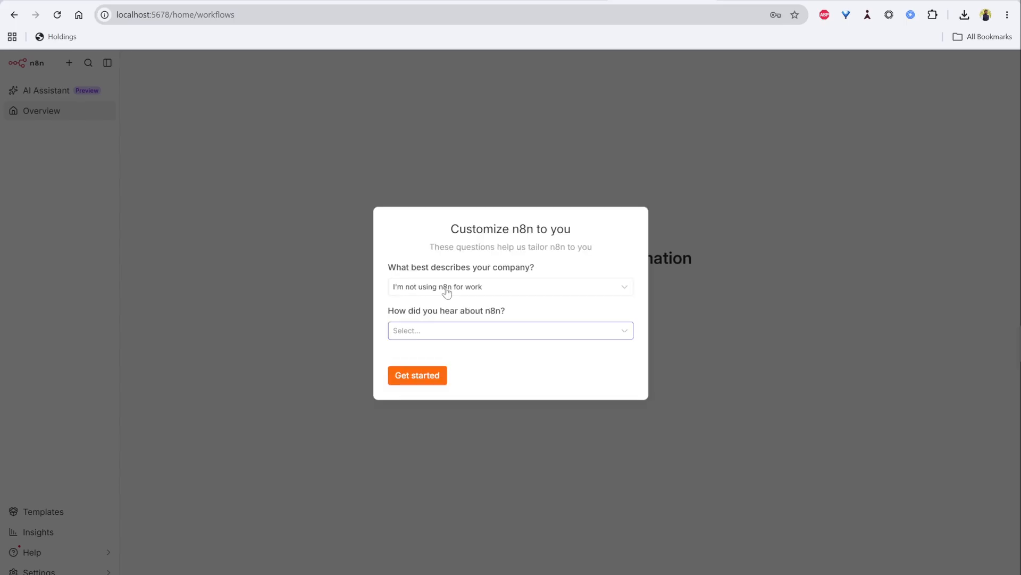
Answer the customization questions with "I'm not using n8n for work" and "Google", and submit them
left_click(513, 286)
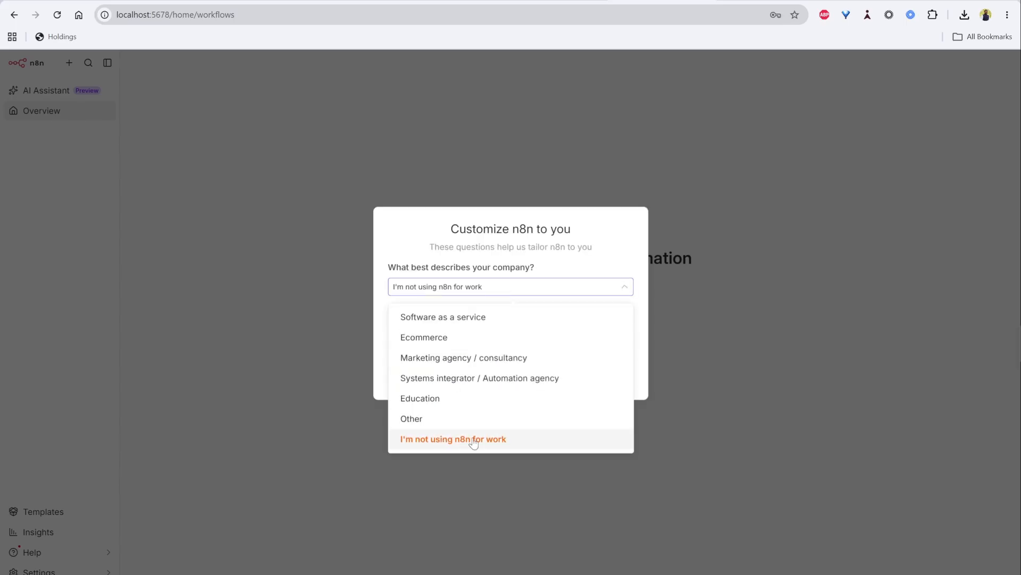
left_click(499, 440)
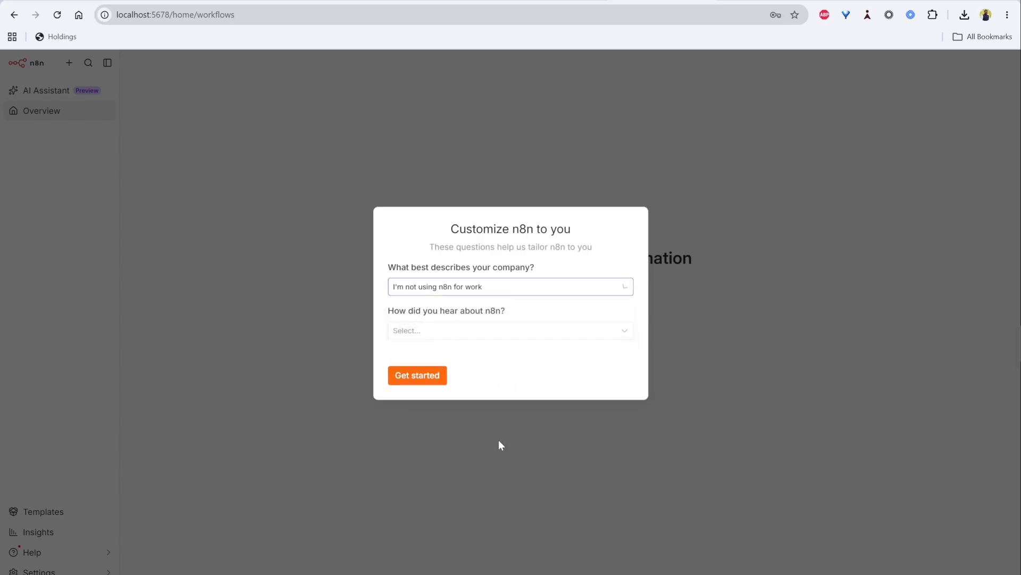
left_click(483, 334)
left_click(461, 361)
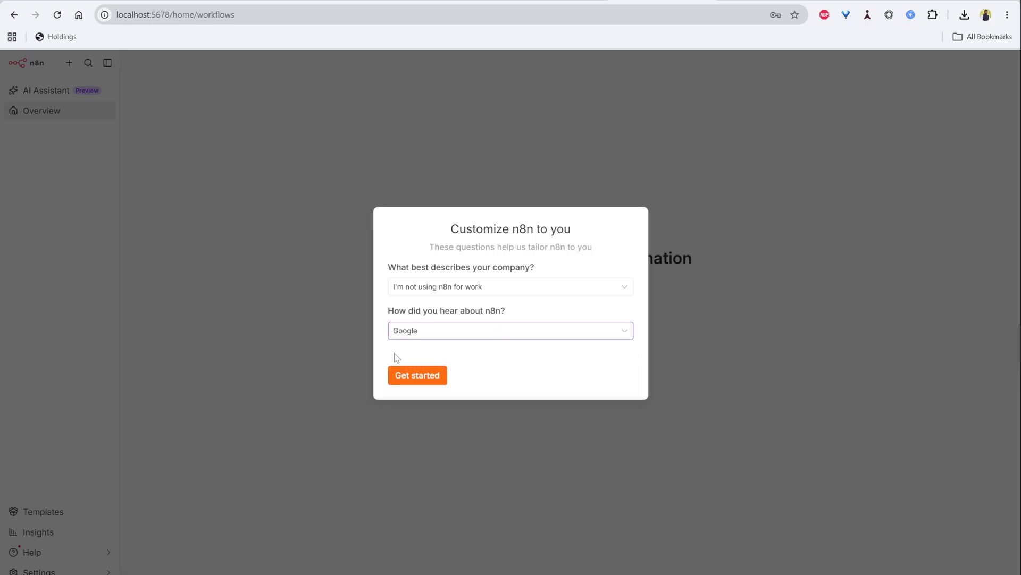
left_click(426, 377)
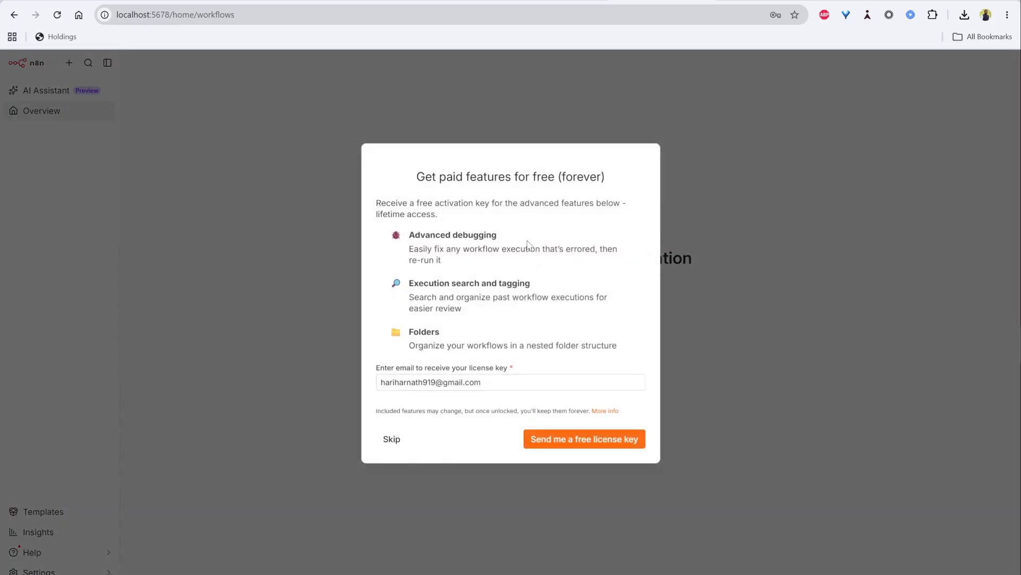
Request the free license key for the paid features at the prefilled email address
left_click_drag(519, 382, 333, 380)
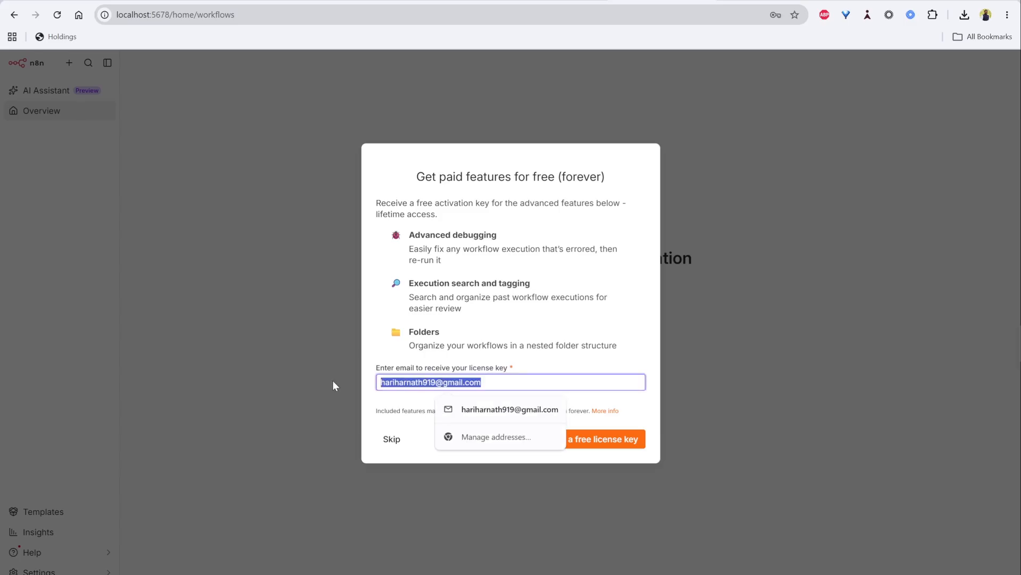
left_click(507, 383)
left_click(545, 349)
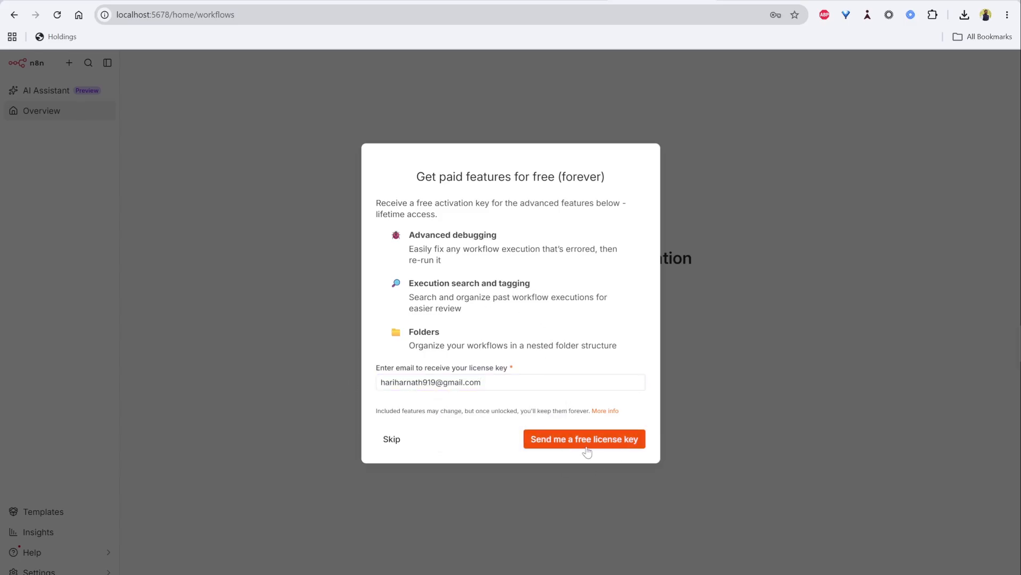
left_click(569, 449)
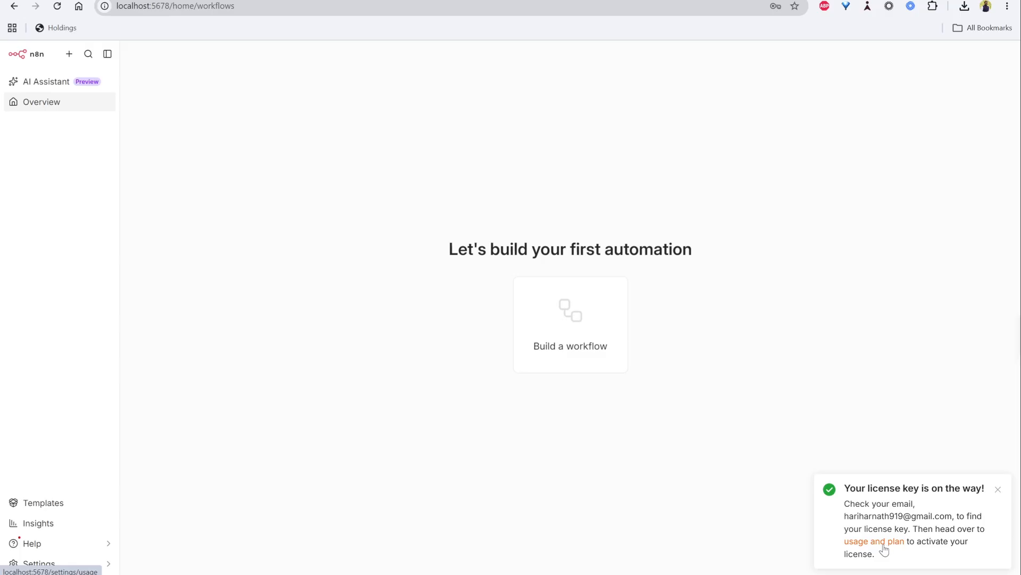
Copy the license key from the n8n email in Gmail, activate it as the activation key under Usage and plan, and leave the settings
left_click(882, 545)
left_click(876, 284)
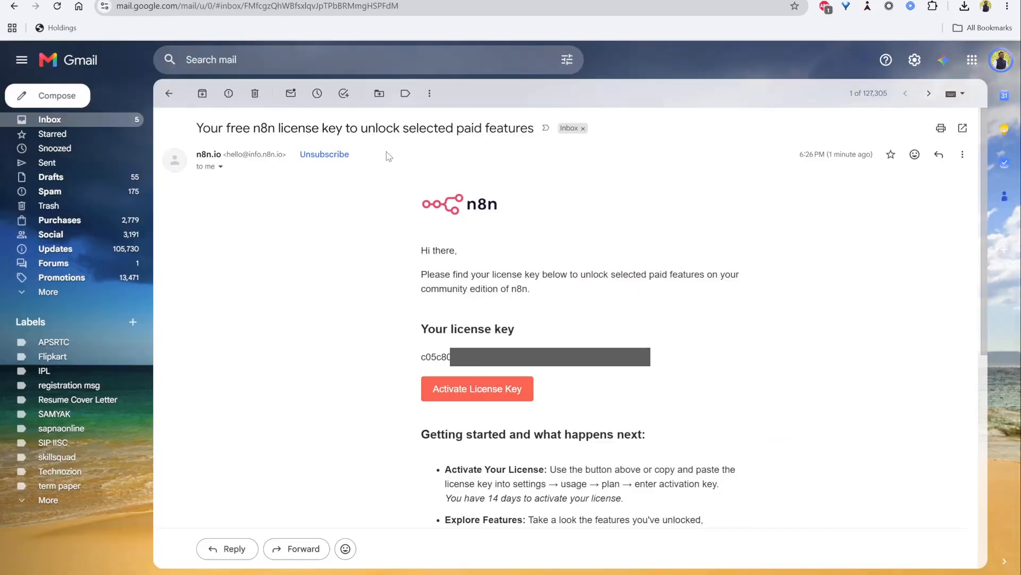
left_click_drag(617, 367, 418, 357)
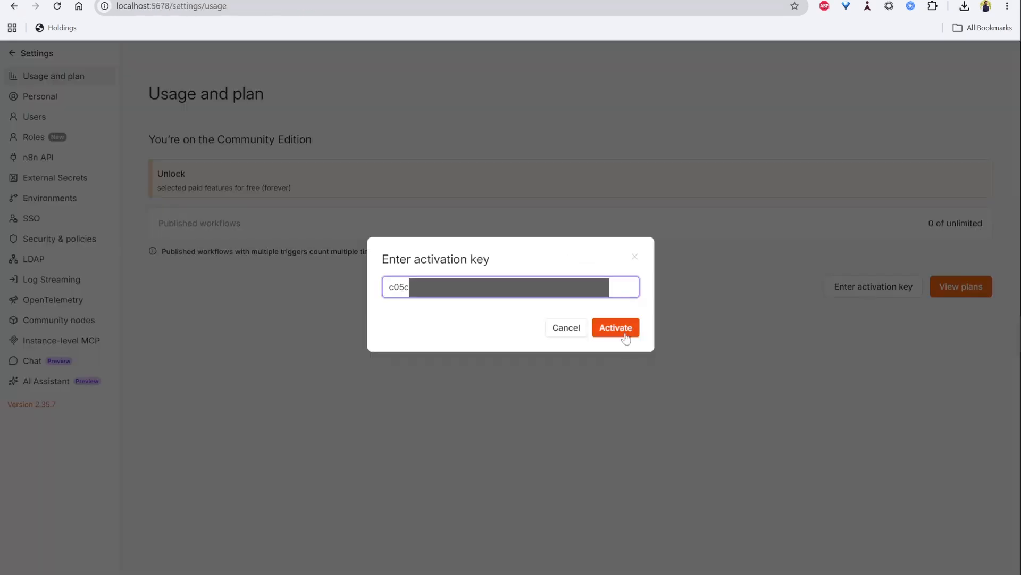
left_click(623, 329)
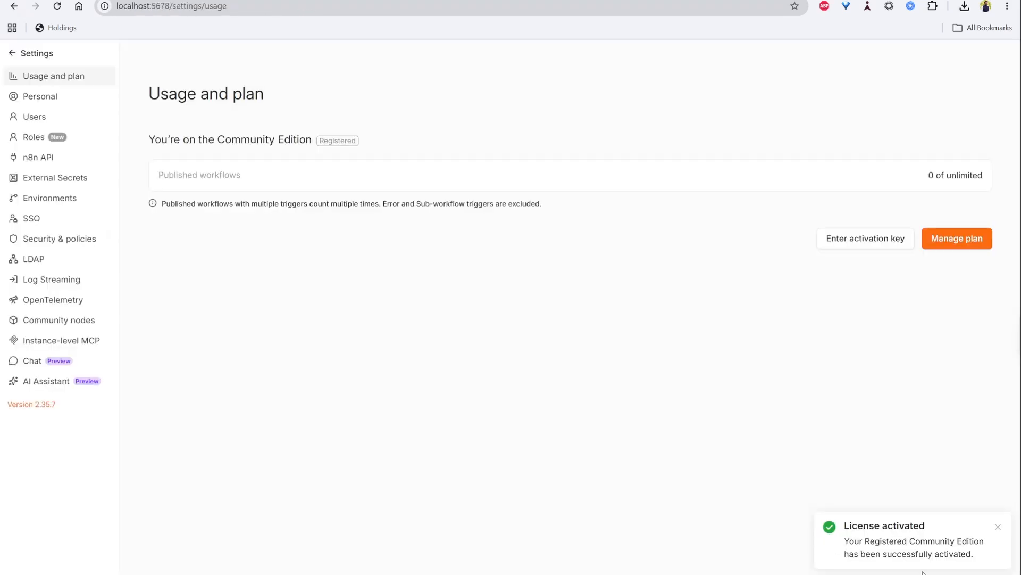
left_click(12, 53)
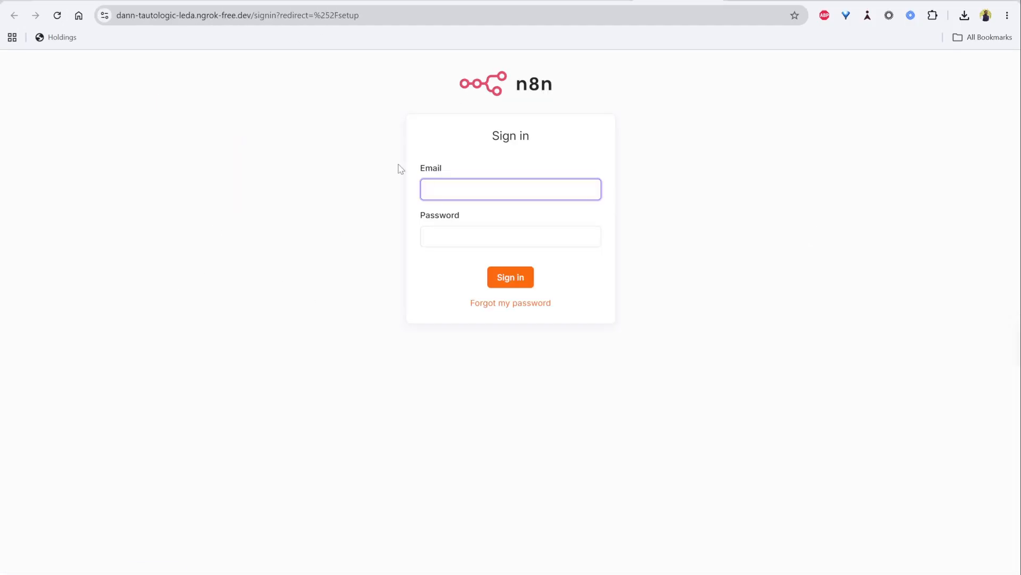
Sign in to n8n at the ngrok address with the account email and password, and start building a workflow
left_click(501, 235)
type("*******")
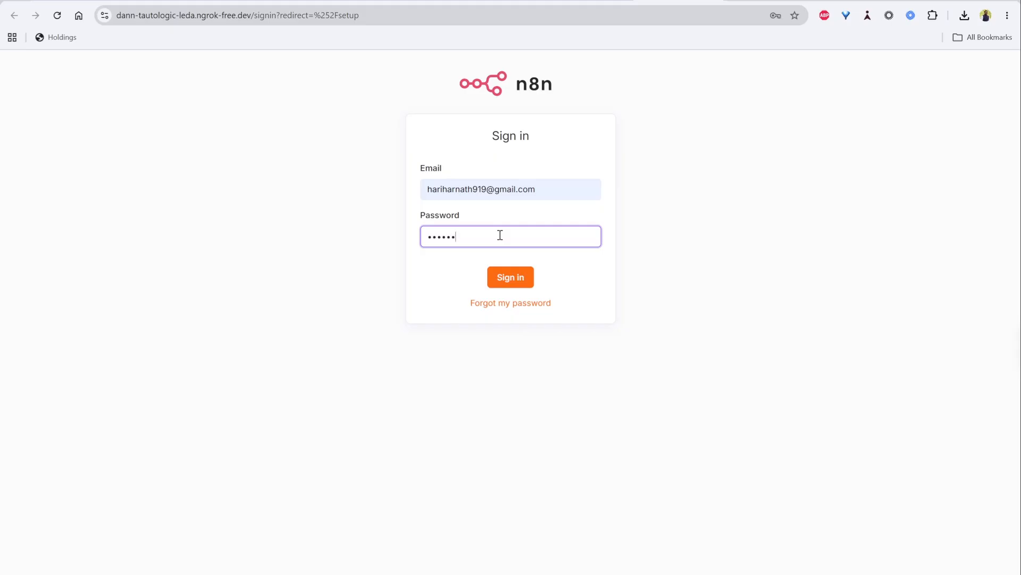
key("BackSpace")
key("BackSpace")
key("BackSpace")
key("BackSpace")
key("BackSpace")
key("BackSpace")
key("BackSpace")
type("**")
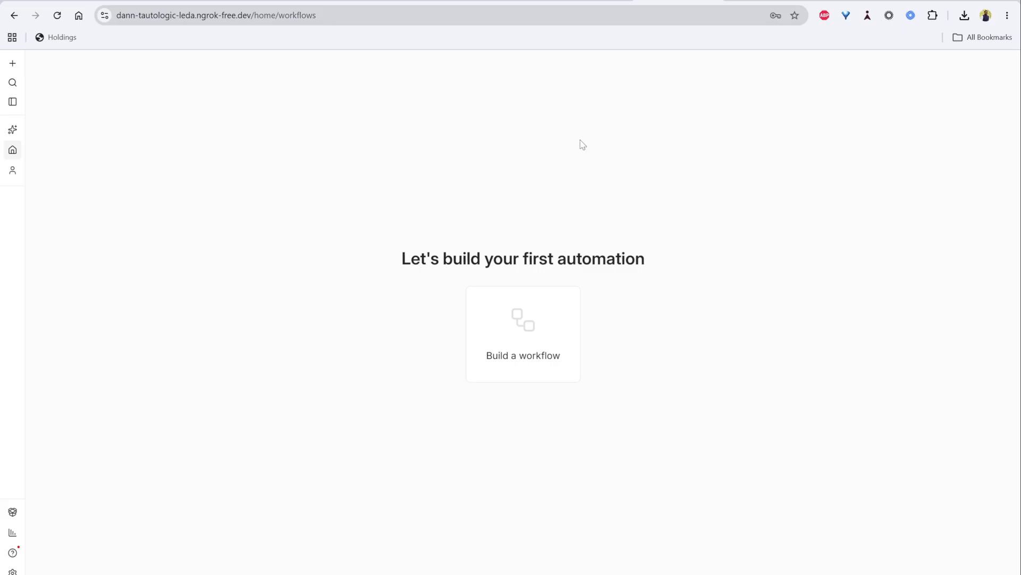
left_click(534, 339)
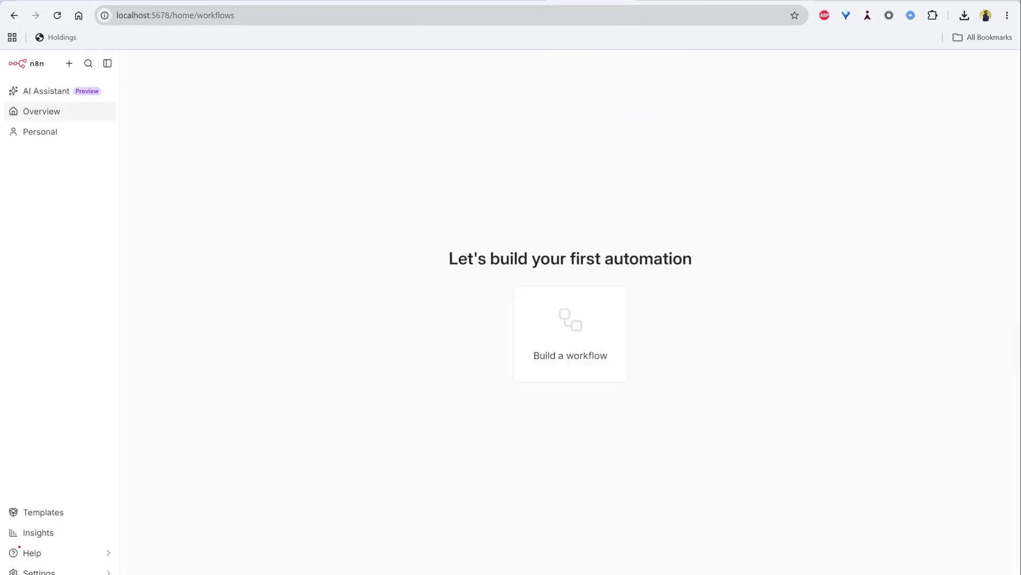
Reload the localhost:5678 workflows page and read the page it returns
left_click(57, 15)
left_click_drag(529, 213, 306, 208)
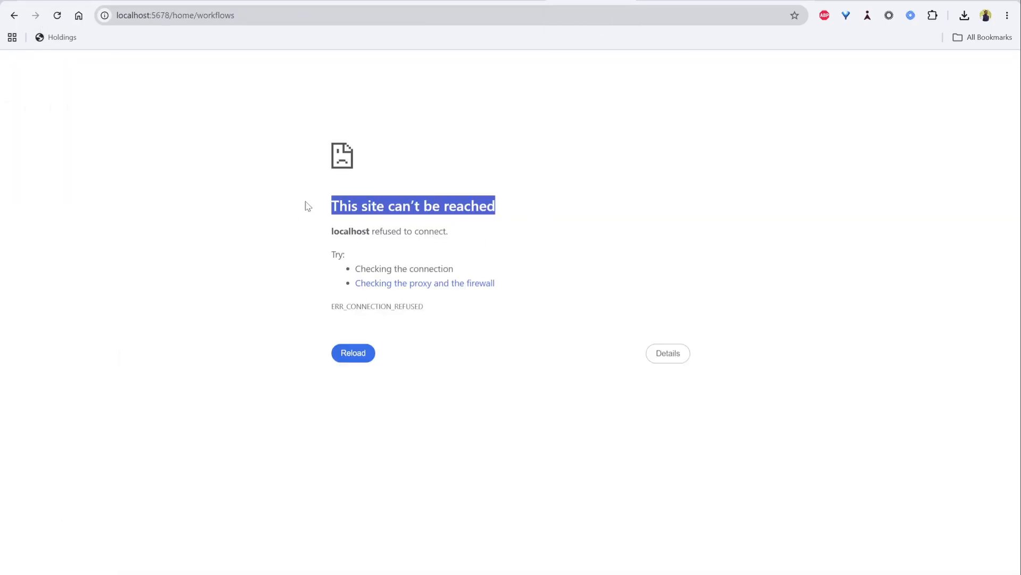
left_click(635, 208)
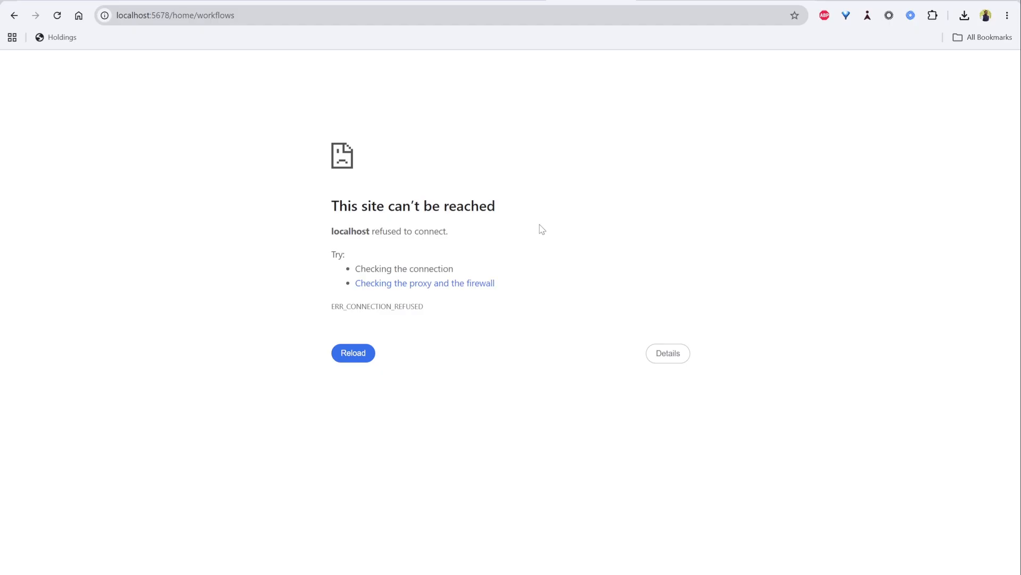
Start the n8n container from Docker Desktop's container list and reload the localhost:5678 page in the browser
left_click(442, 573)
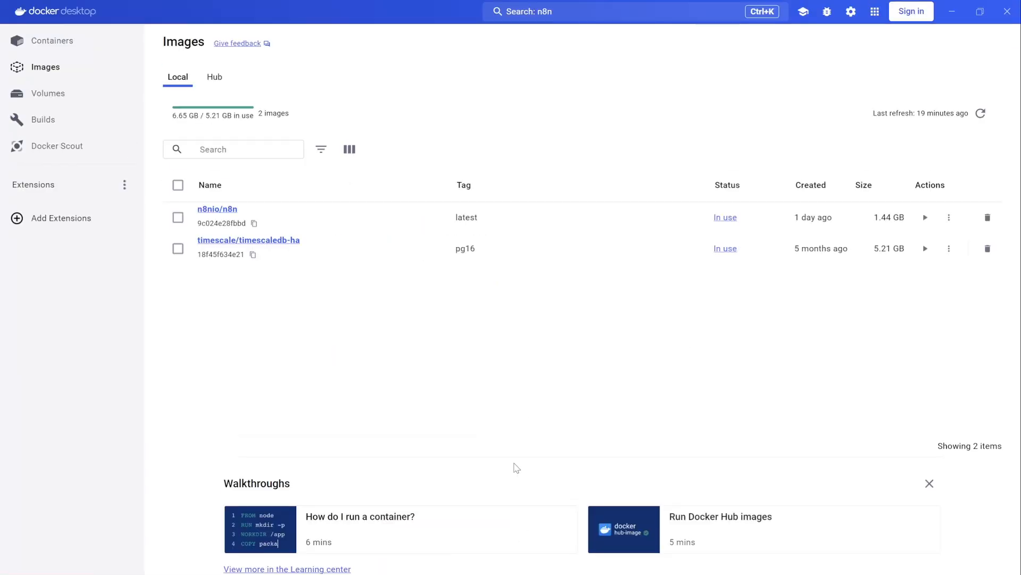
left_click(53, 41)
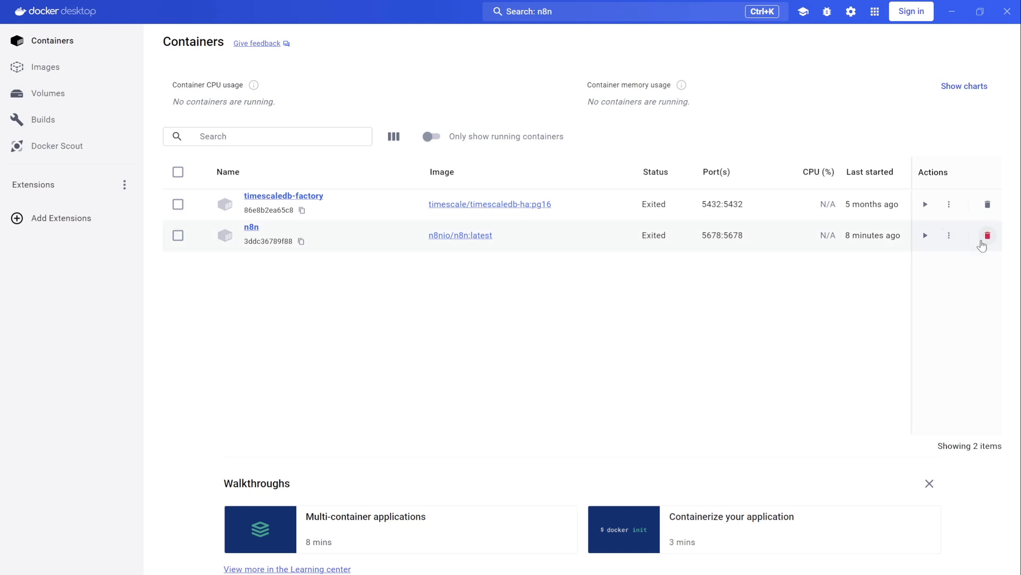
left_click(926, 237)
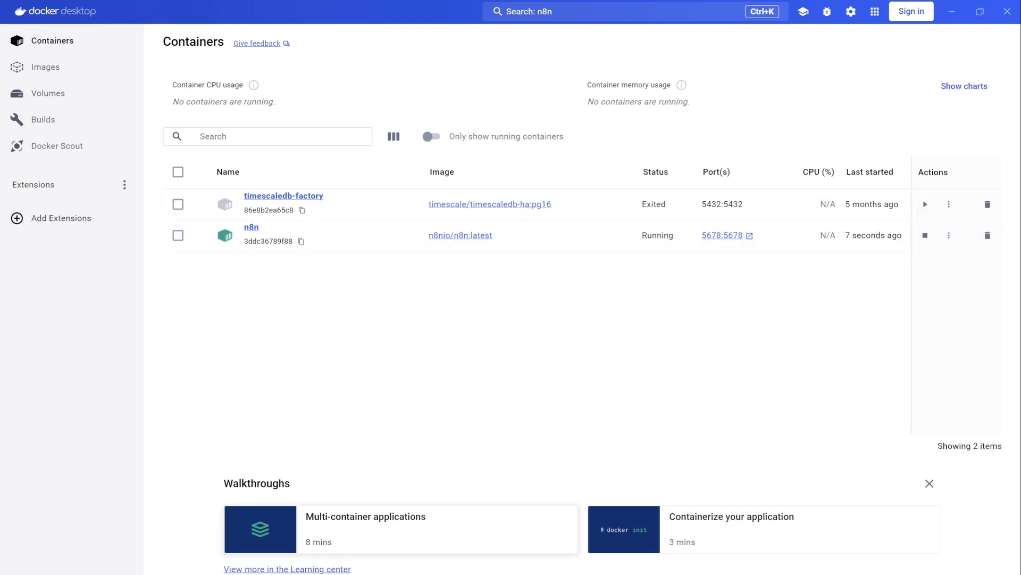
left_click(241, 572)
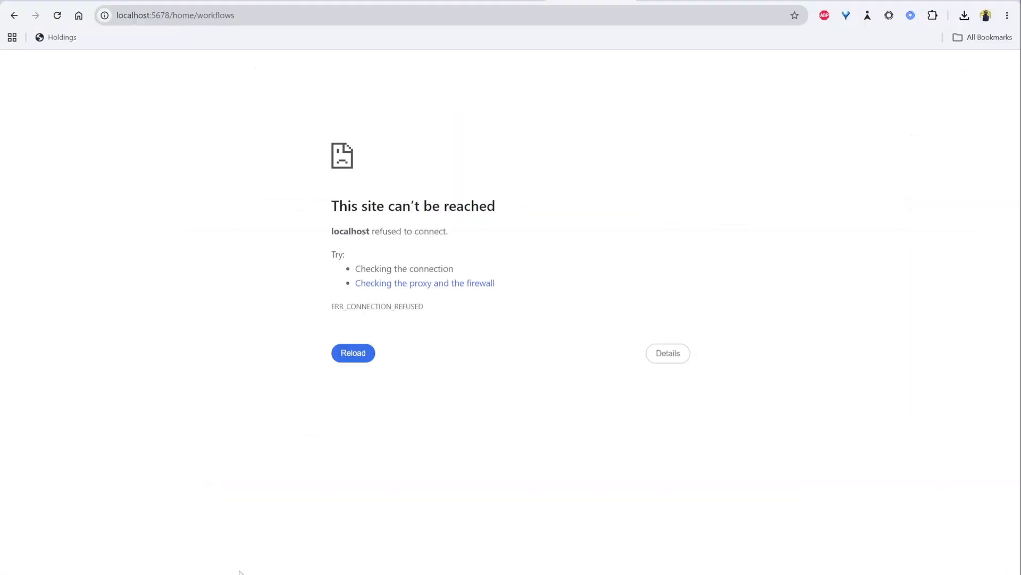
left_click(57, 15)
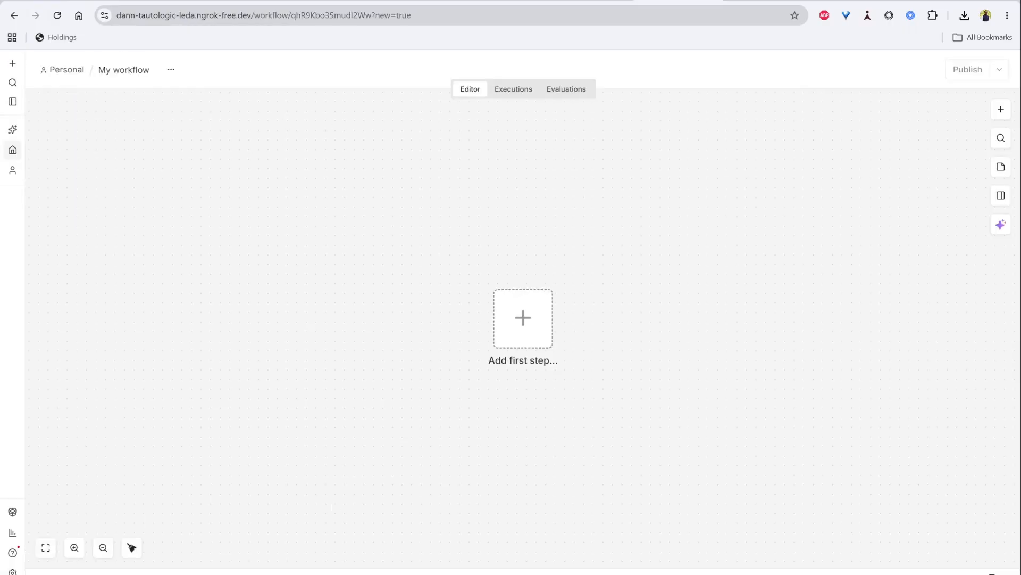
Stop the running ngrok tunnel in Command Prompt and reload the workflow page at the ngrok address
key("alt+Tab")
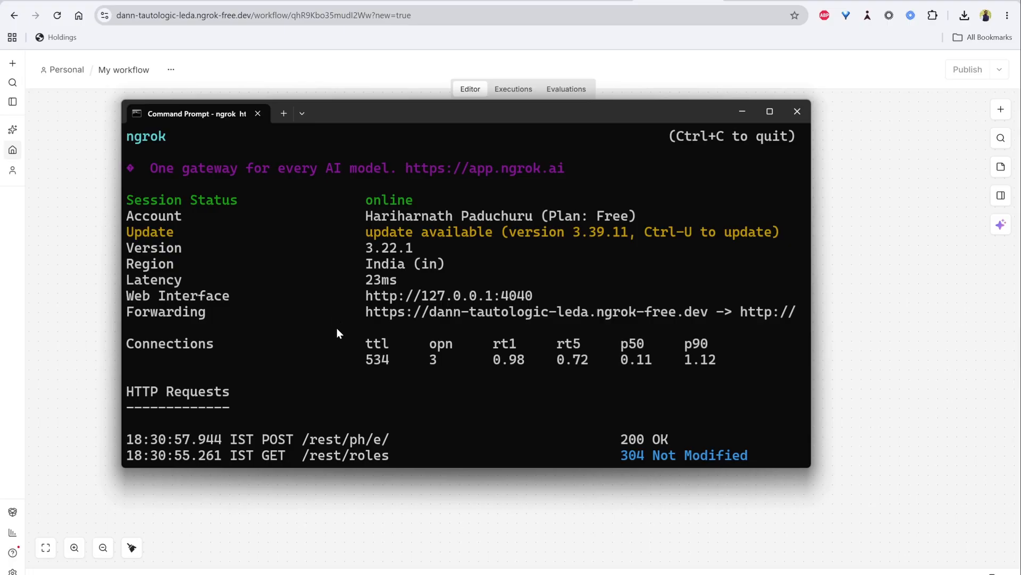
key("ctrl+c")
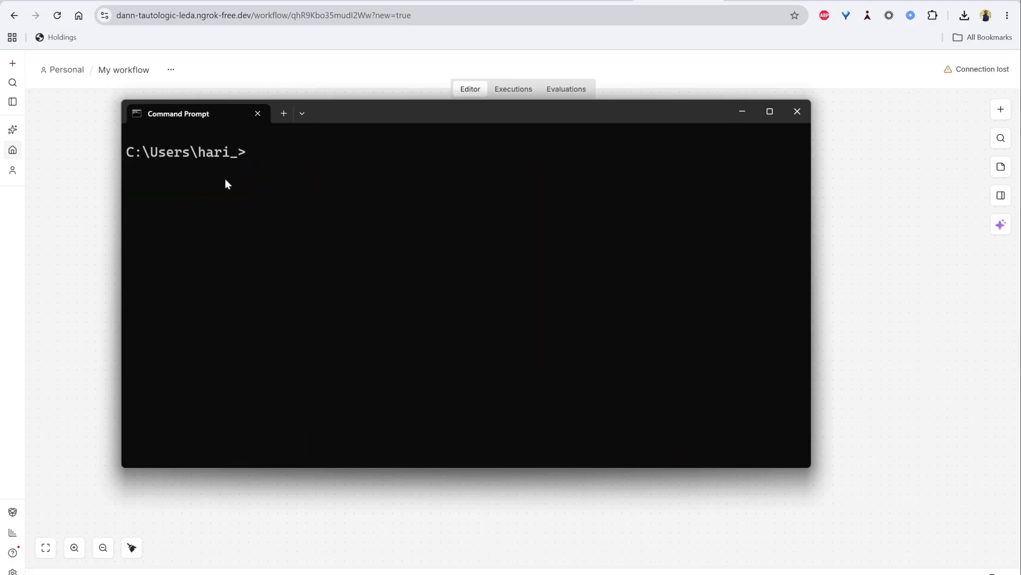
left_click(88, 186)
left_click(57, 15)
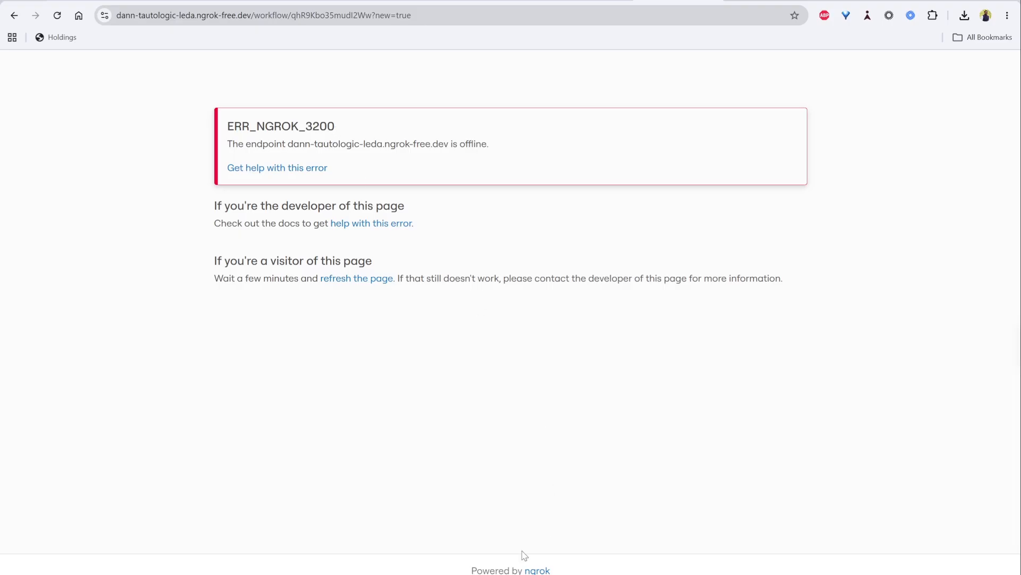
Run ngrok http --url=dann-tautologic-leda.ngrok-free.dev 5678 in Command Prompt again and reload the ngrok workflow page
left_click(524, 573)
left_click_drag(714, 155, 216, 155)
left_click(372, 205)
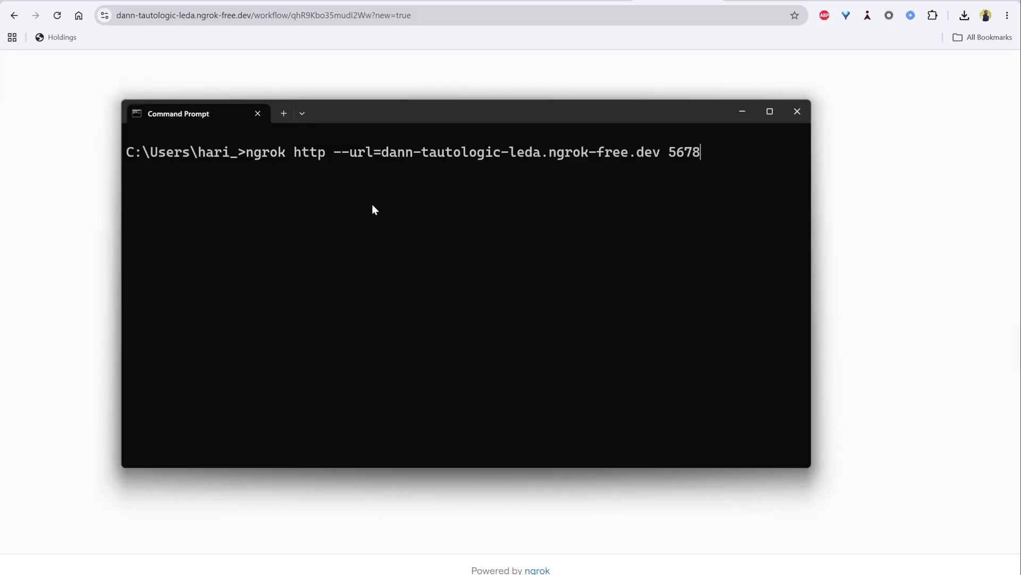
key("Return")
left_click_drag(491, 190, 538, 269)
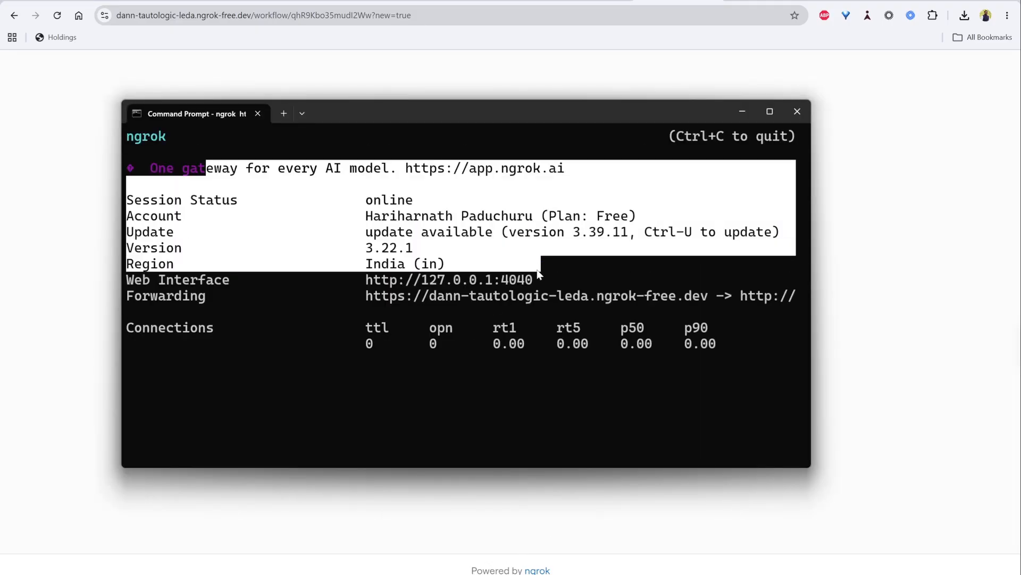
left_click(717, 206)
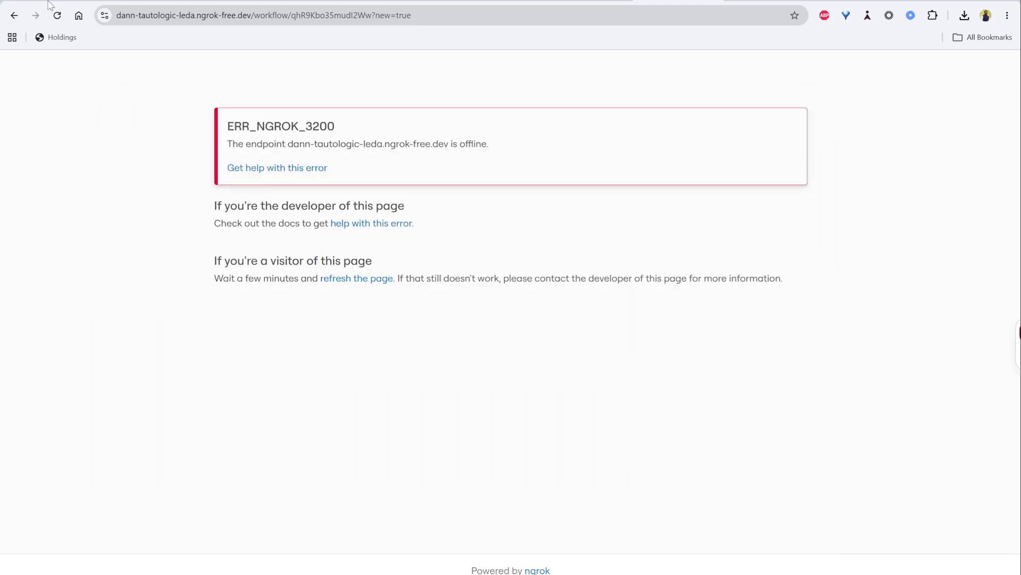
key("ctrl+r")
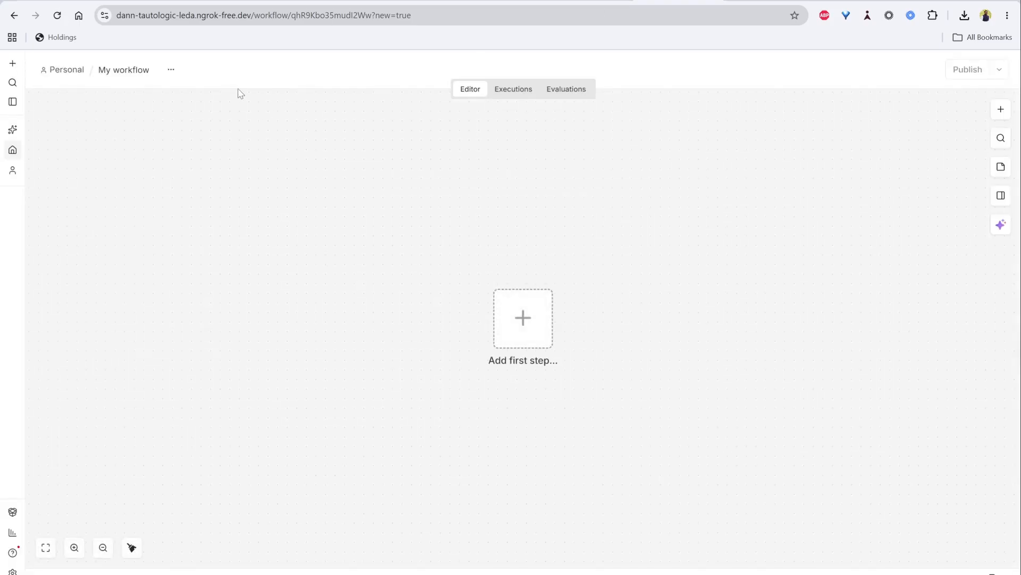